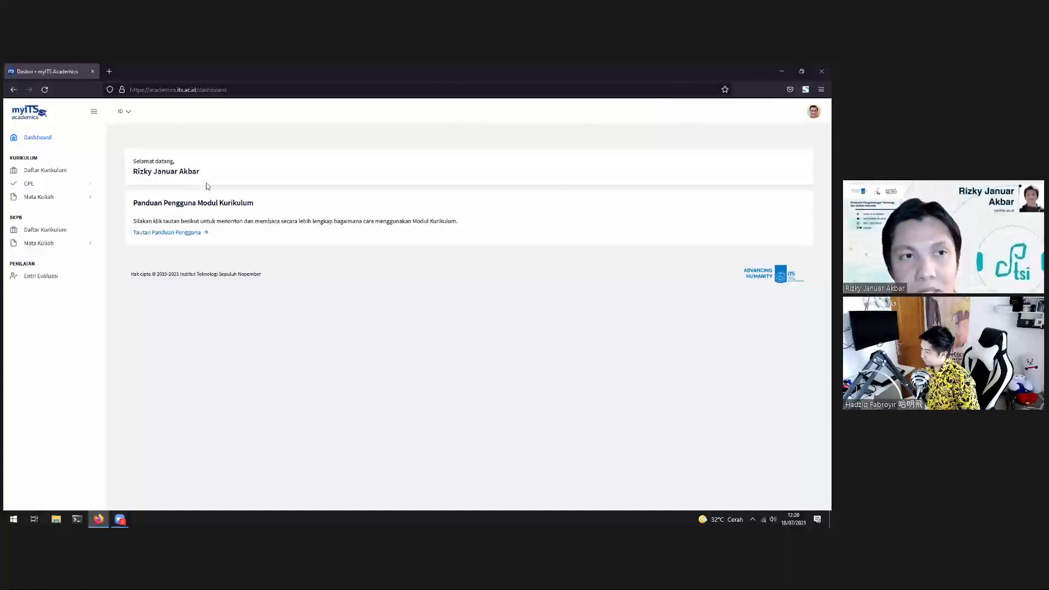
Check the access role and study programme listed in the account profile
left_click(813, 113)
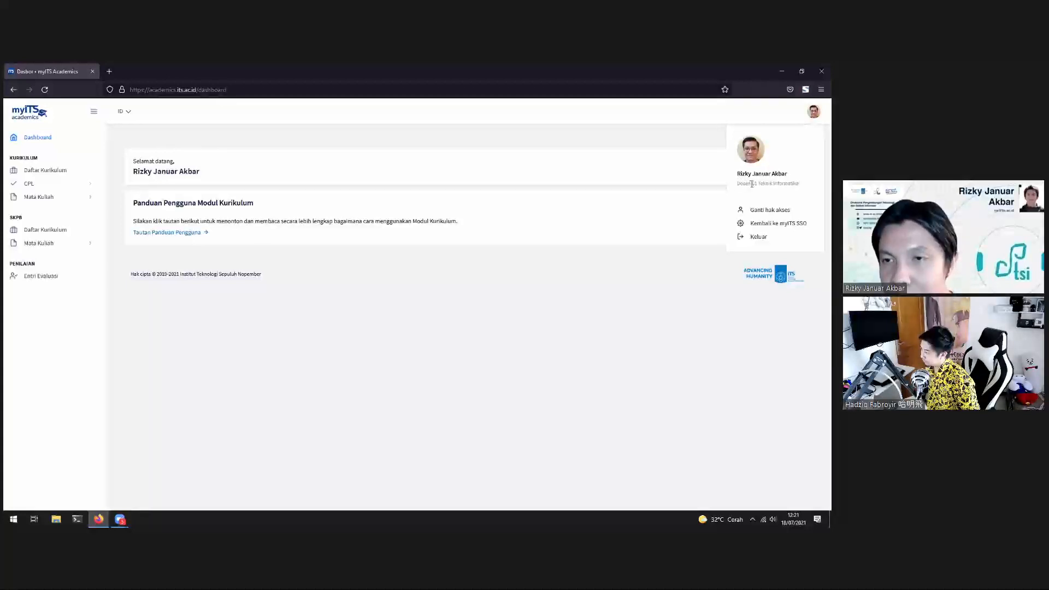
left_click_drag(752, 184, 781, 189)
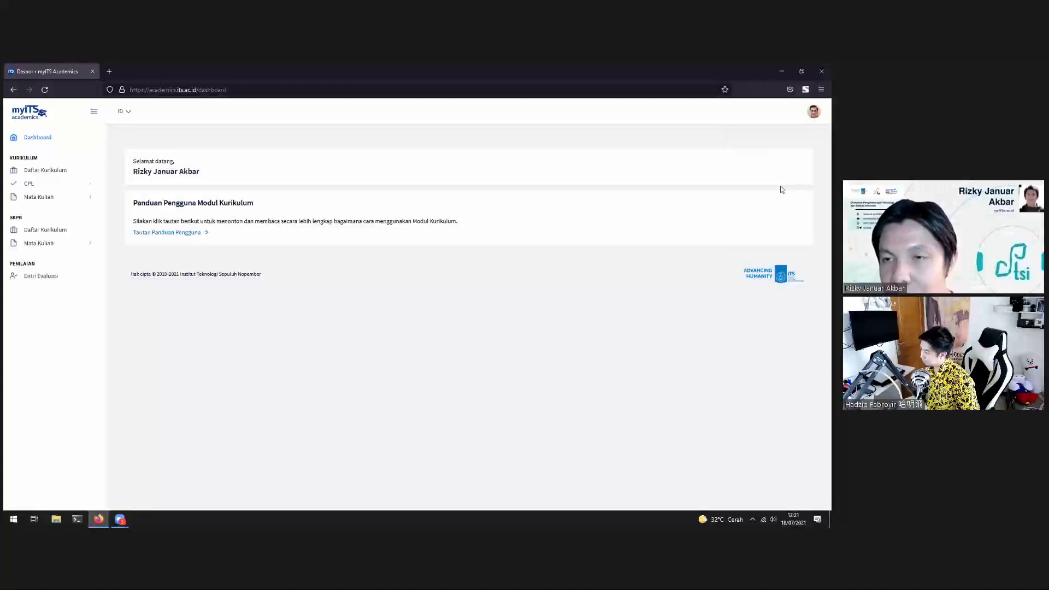
left_click(815, 112)
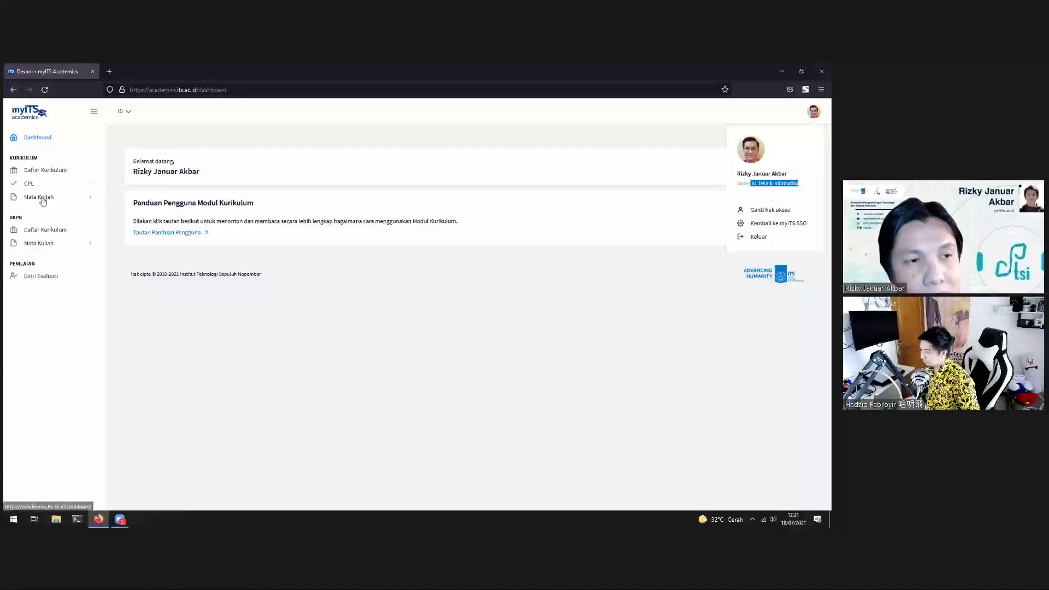
View the Kurikulum 2018 S-1 Teknik Informatika course list filtered by "kerangka", and return to the dashboard
left_click(40, 197)
left_click(39, 212)
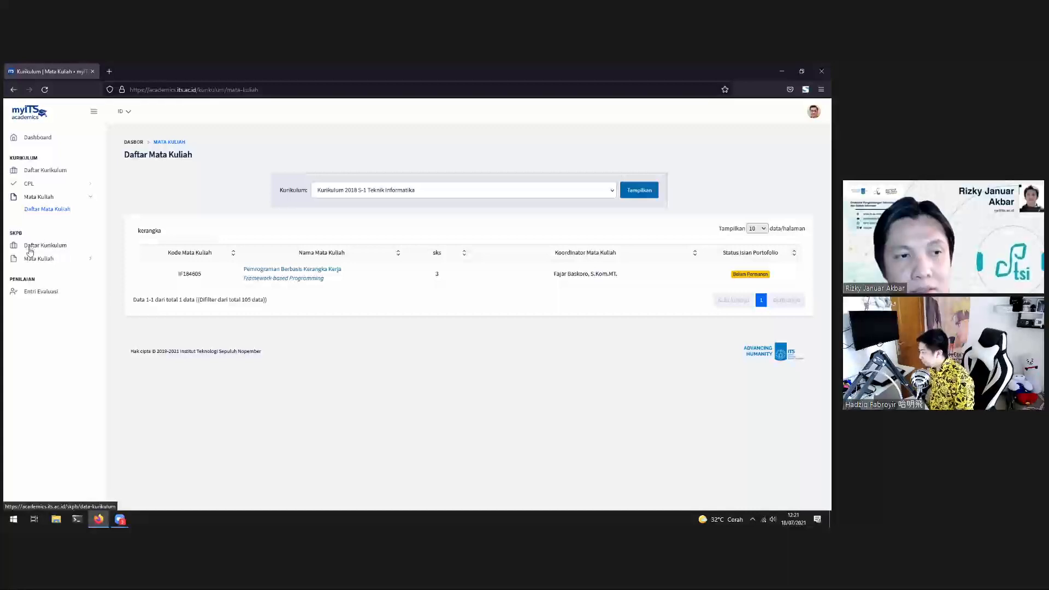
left_click(44, 137)
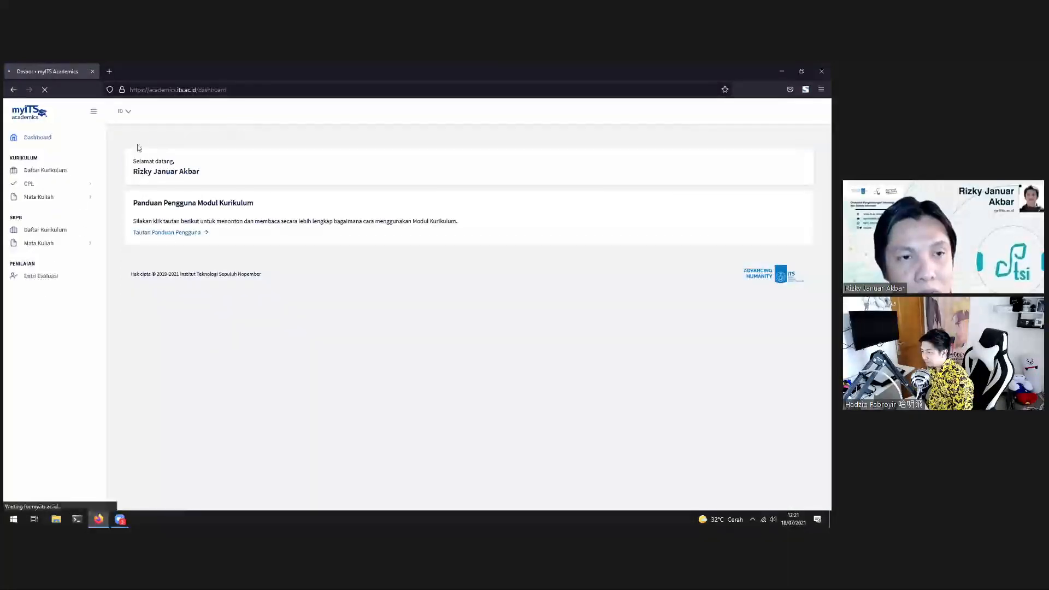
Display the Genap 2020/2021 classes under Entri Evaluasi and open the evaluation details of Pemrograman Berbasis Kerangka Kerja, class E
left_click(33, 279)
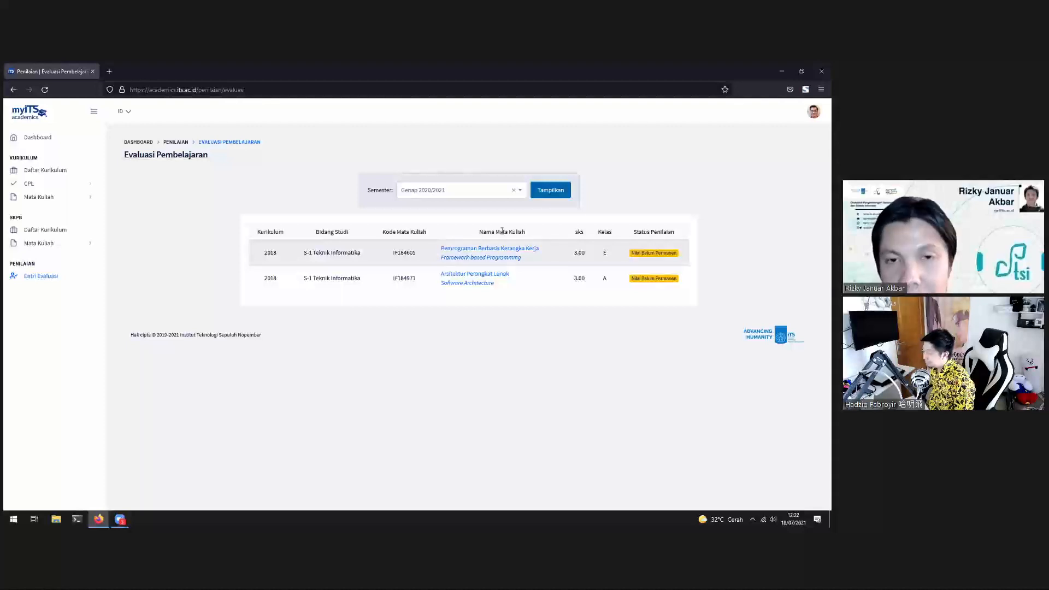
left_click(520, 195)
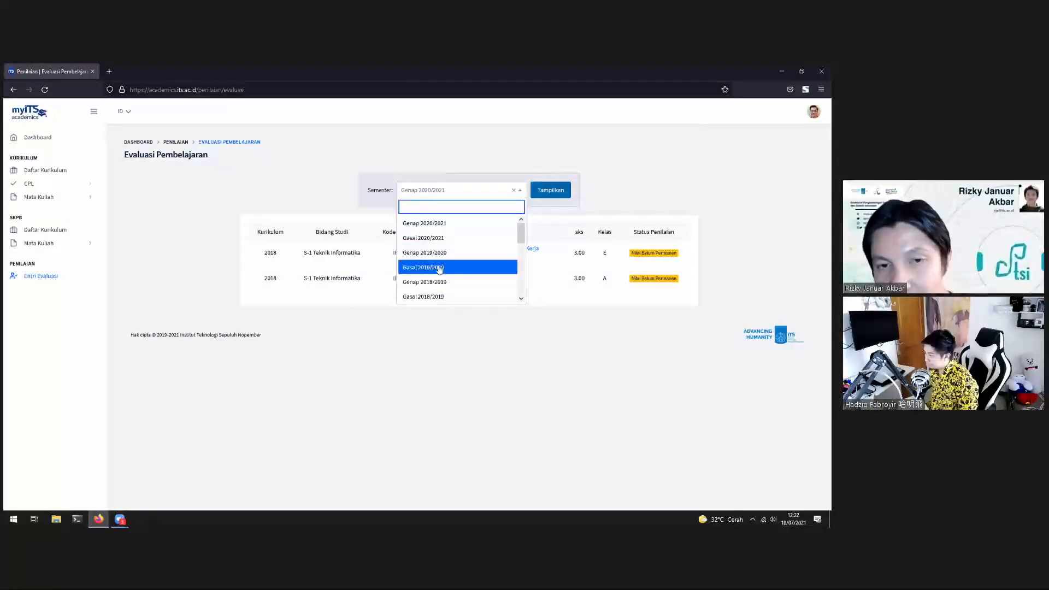
left_click(401, 194)
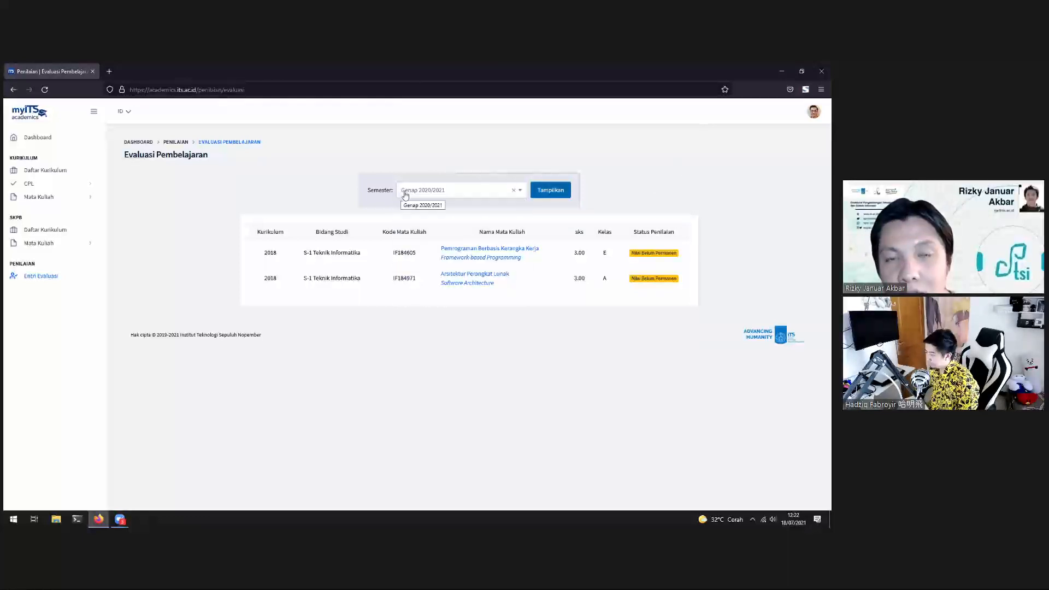
left_click(547, 195)
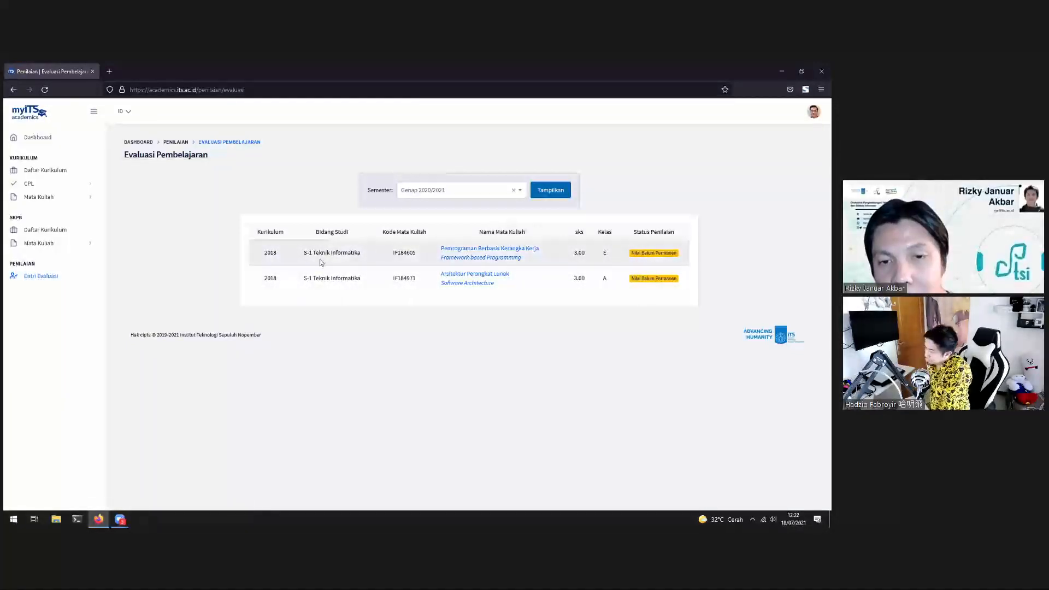
left_click(488, 250)
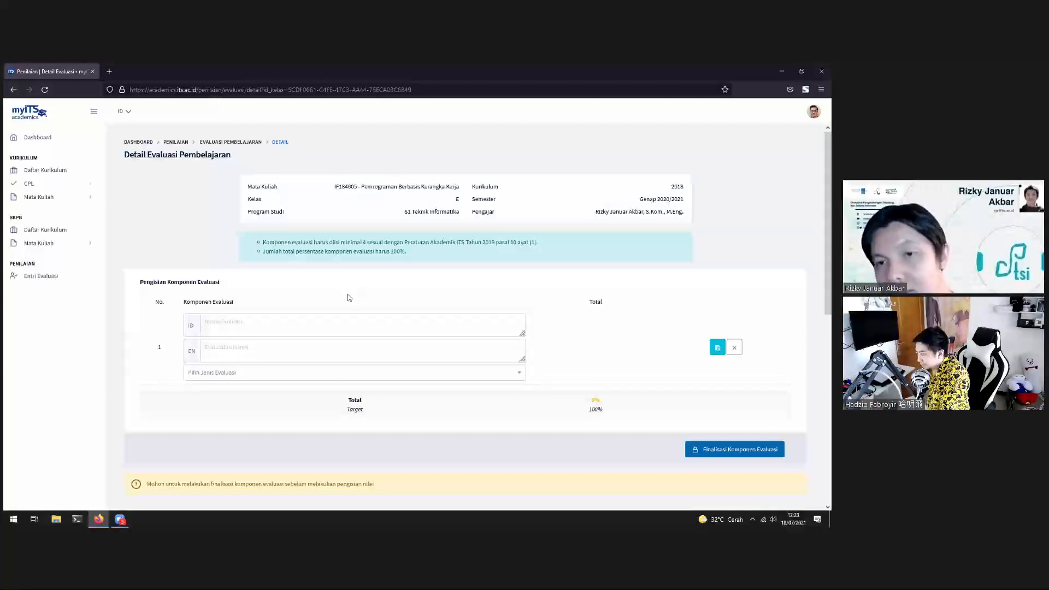
Add an evaluation component named "Tugas" in Indonesian and "Assignment" in English, with type Kognitif - Tugas (Cognitive - Assignment), and save it
scroll(324, 293, "down", 1)
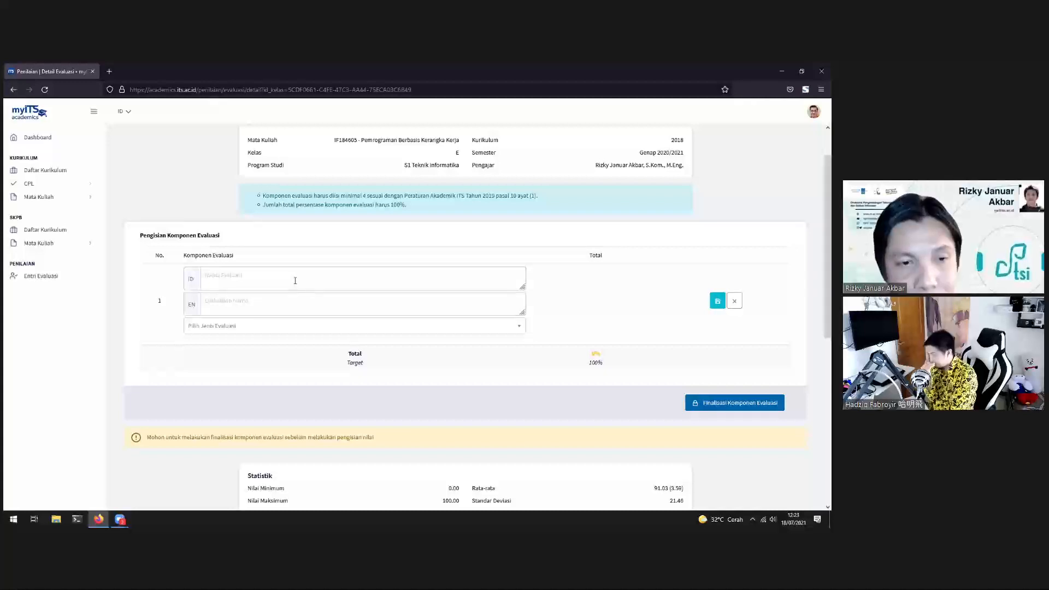
left_click(306, 282)
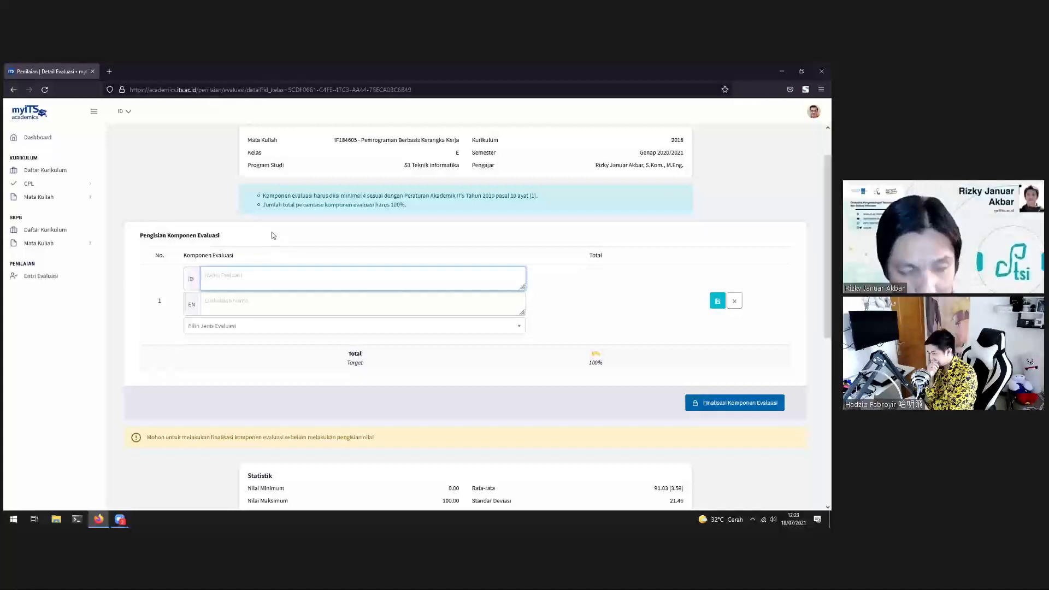
type("Tugas")
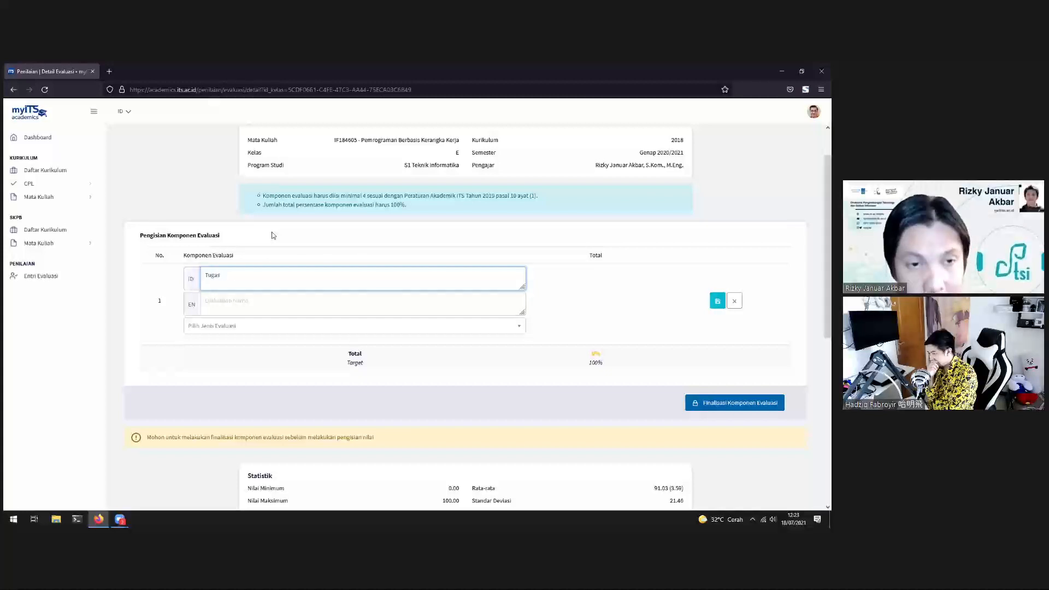
left_click(244, 309)
type("Assi")
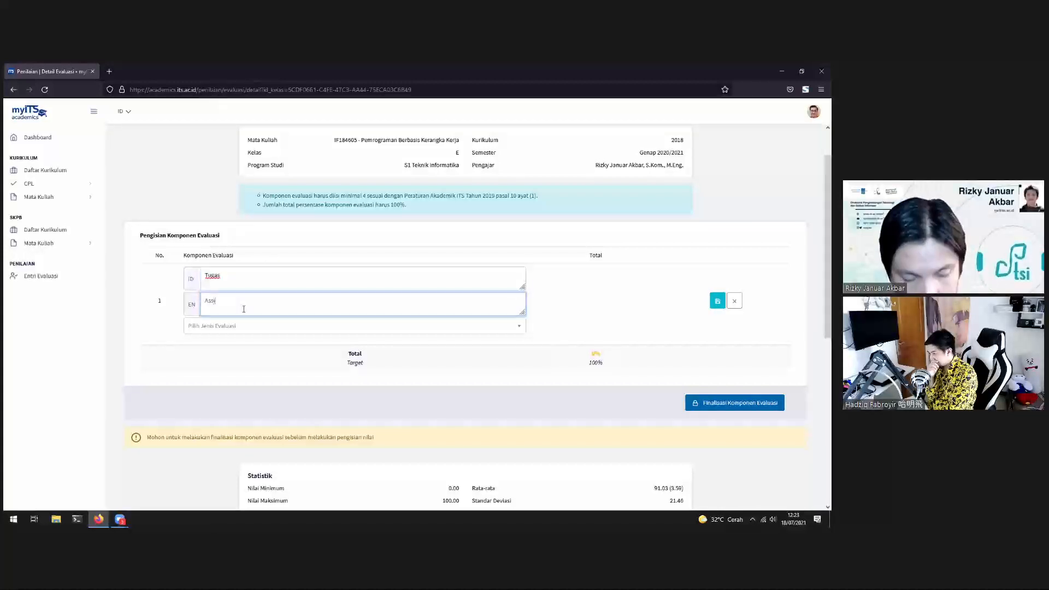
type("gnment")
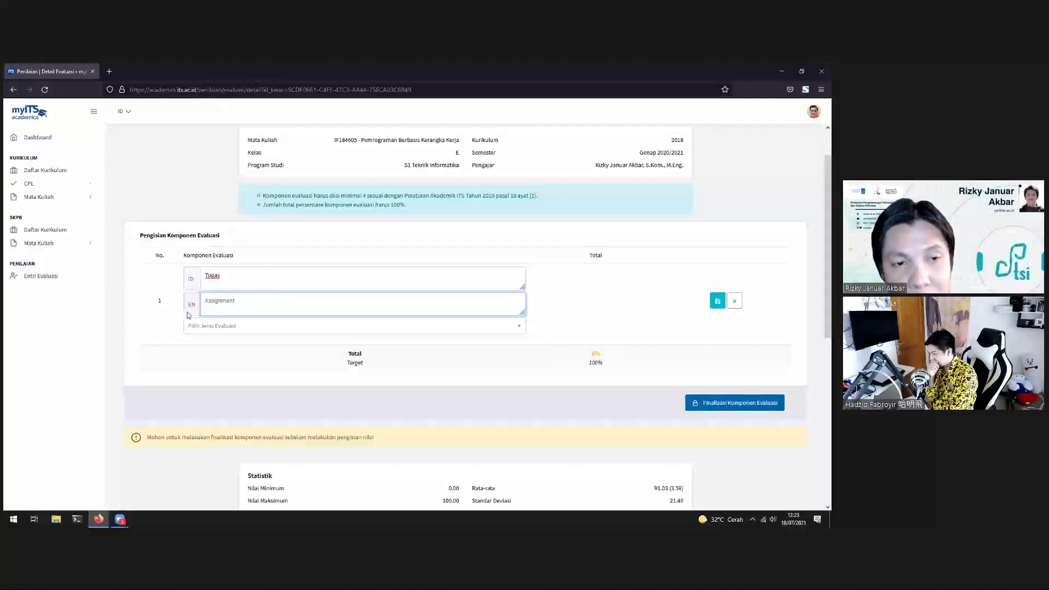
left_click(217, 327)
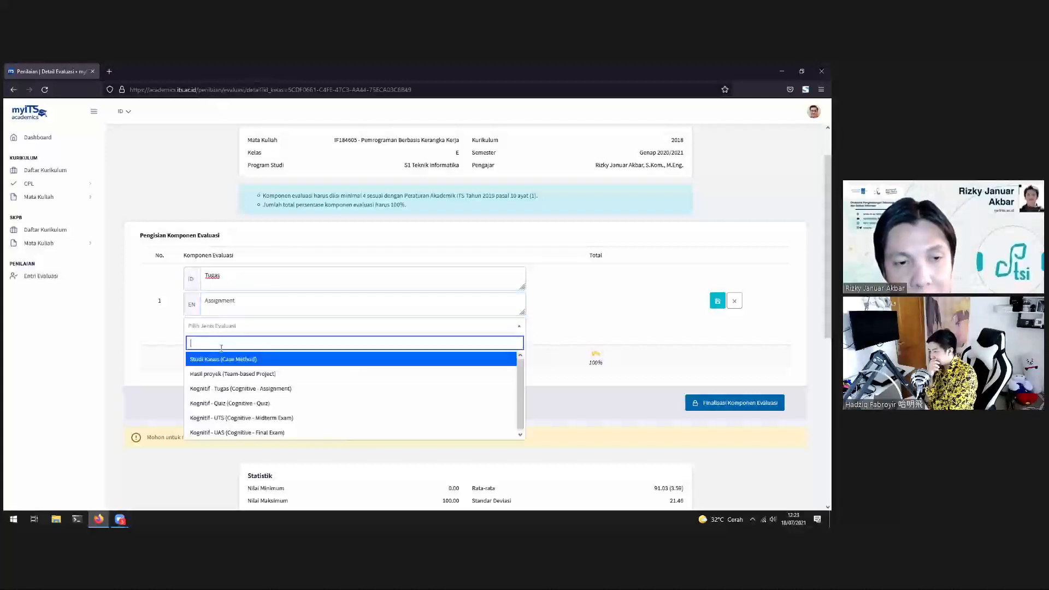
left_click(266, 389)
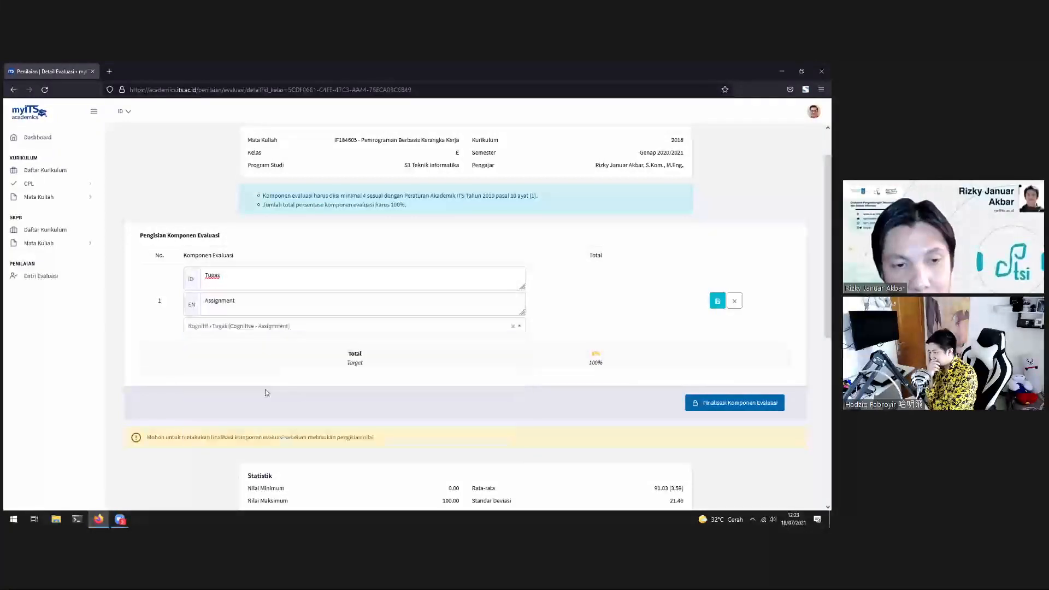
left_click(718, 301)
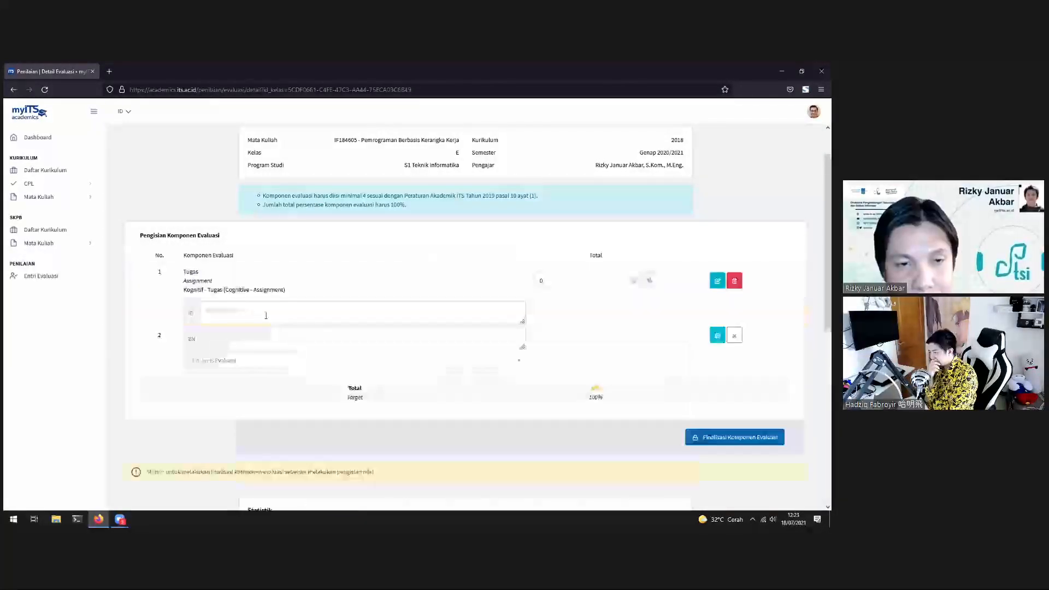
Add a second component named "ETS" in Indonesian and "Midterm exam" in English, with type Kognitif - UTS (Cognitive - Midterm Exam), and save it
left_click(238, 322)
type("ETS")
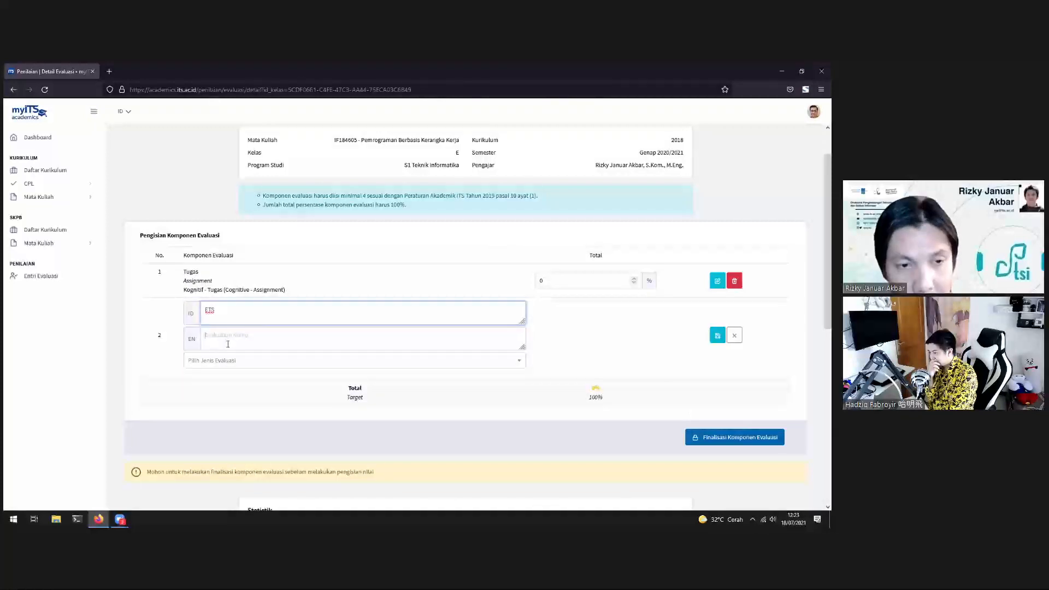
left_click(227, 344)
type("Mid term exam")
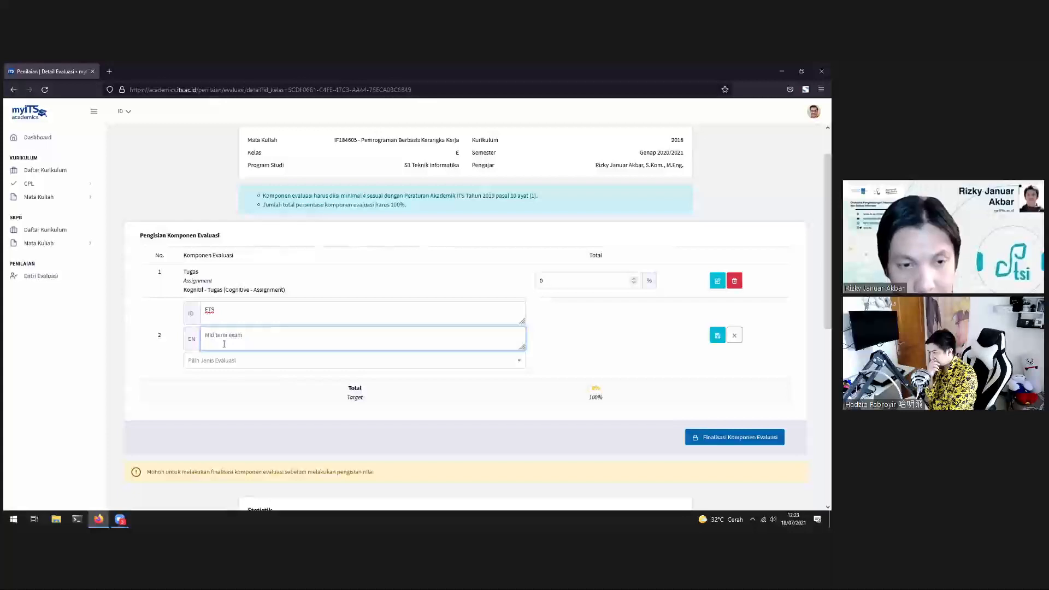
left_click(214, 365)
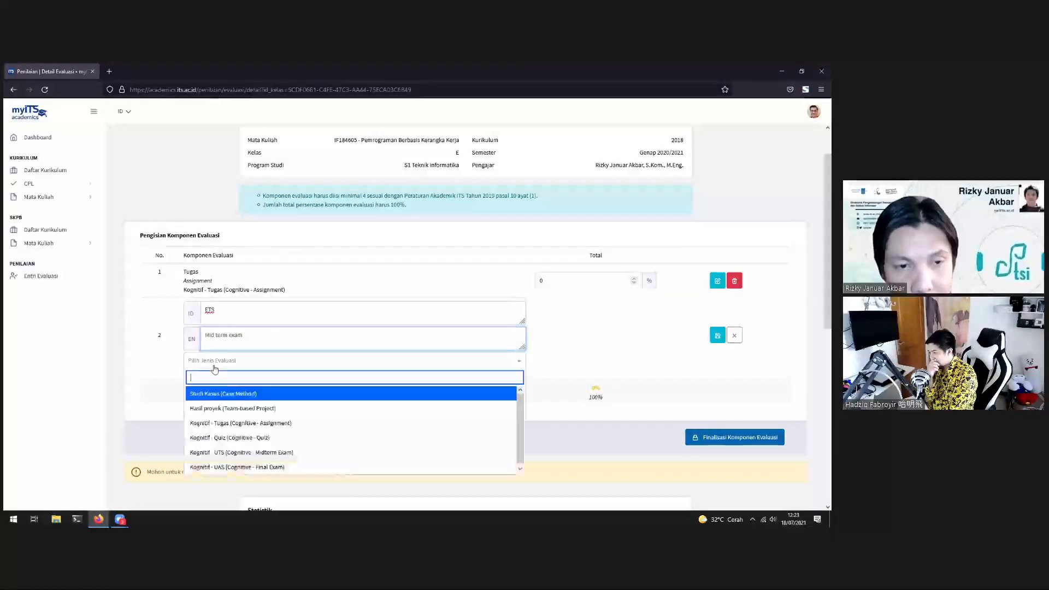
left_click(257, 454)
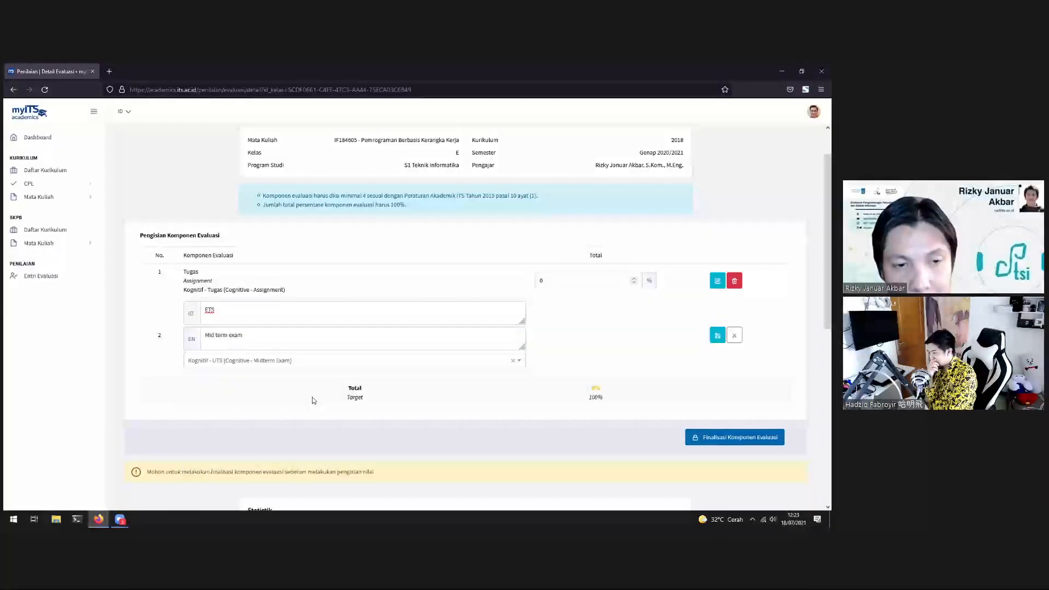
left_click(215, 337)
key("BackSpace")
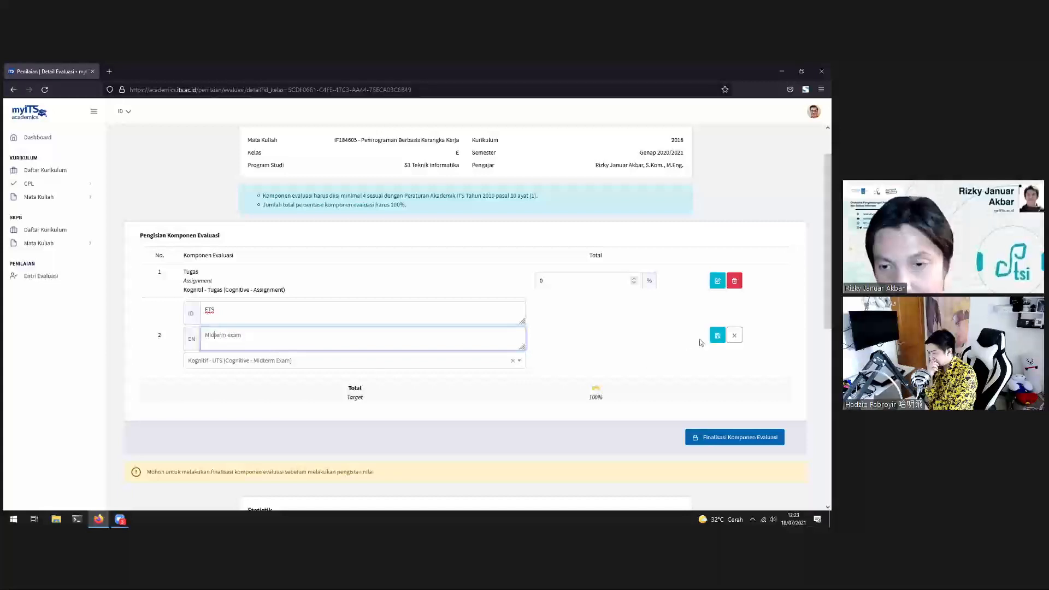
left_click(716, 335)
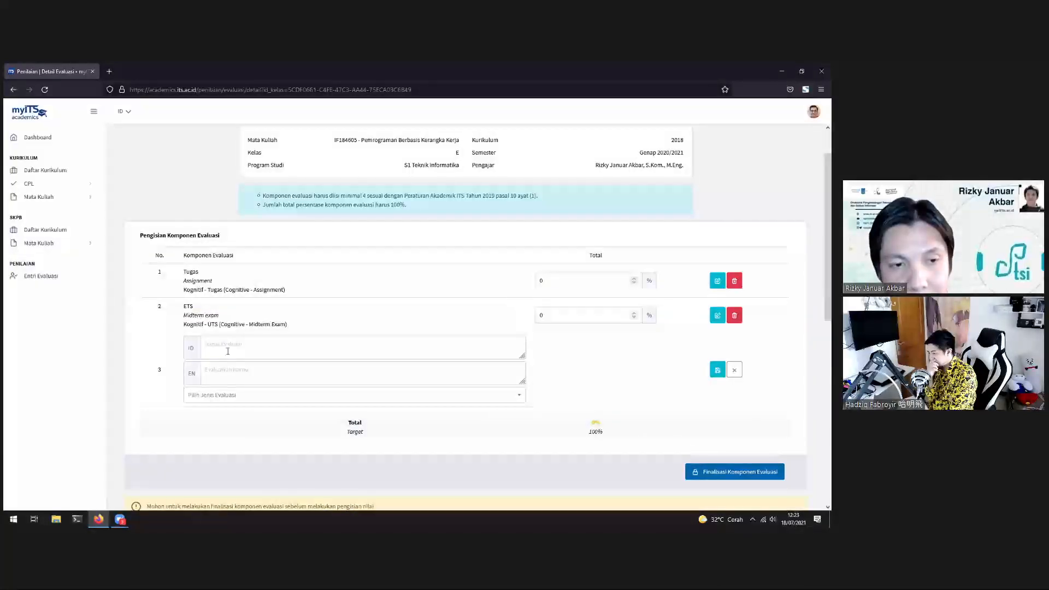
Add a third component named "EAS" in Indonesian and "Final exam" in English, with type Kognitif - UAS (Cognitive - Final Exam), and save it
left_click(239, 353)
type("EAS")
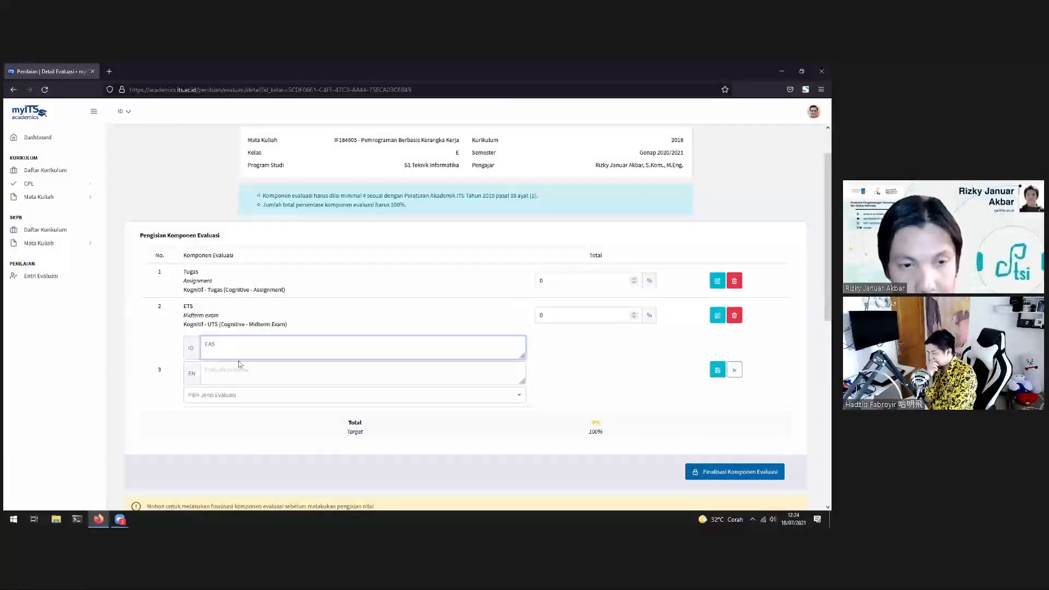
left_click(239, 367)
type("Final exam")
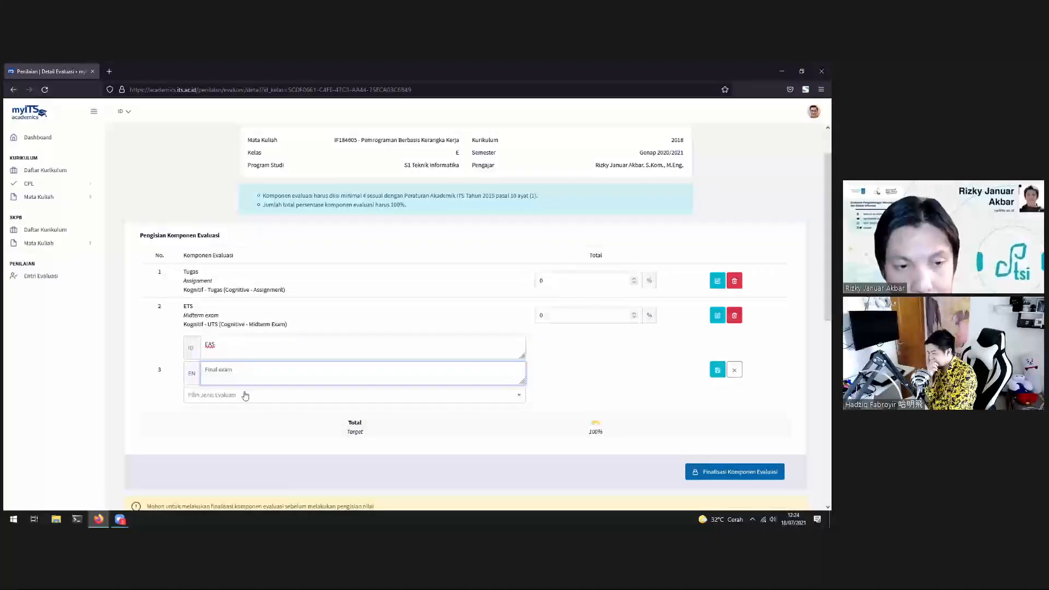
left_click(245, 396)
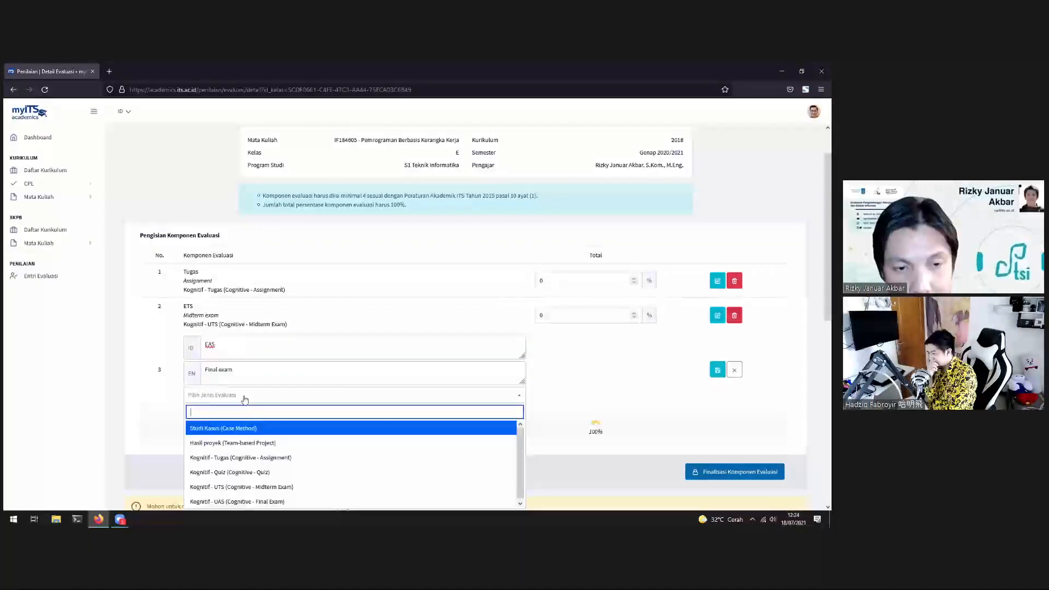
left_click(291, 473)
left_click(717, 370)
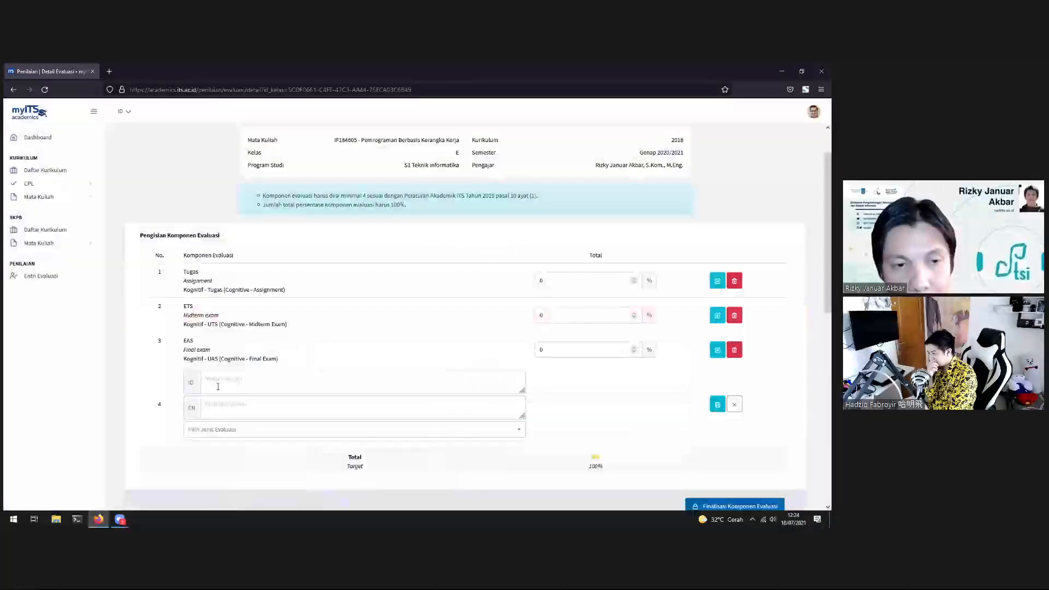
Add a fourth component named "Final project" in both languages, with type Hasil proyek (Team-based Project), and save it
left_click(218, 387)
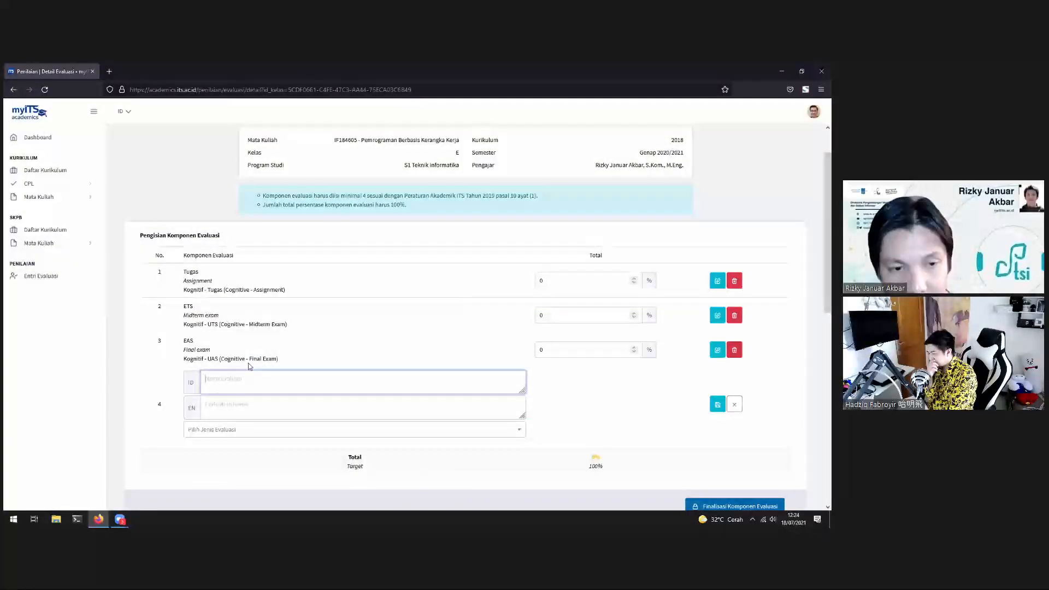
type("Final project")
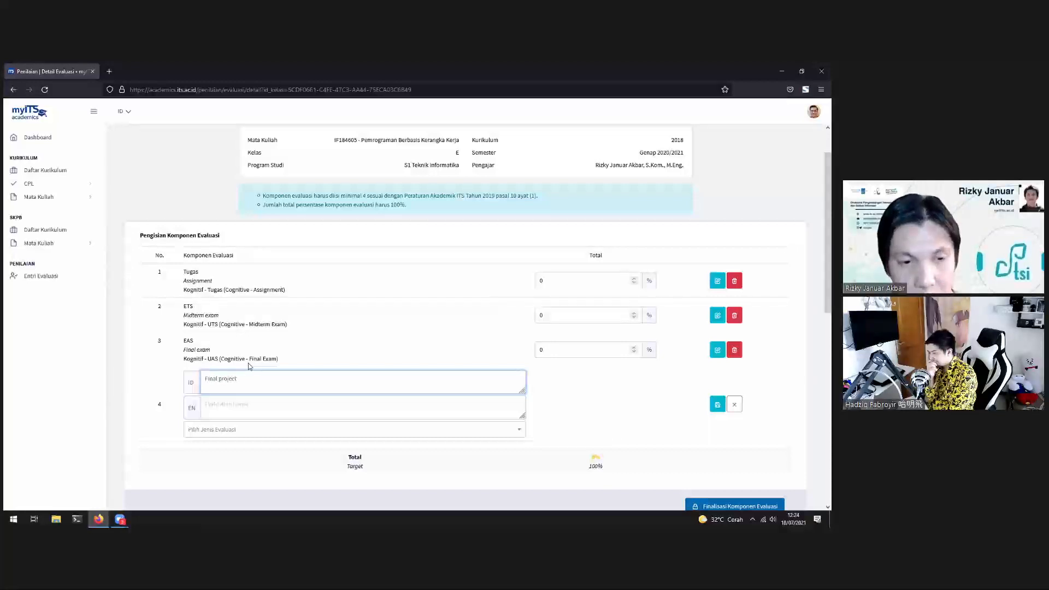
key("ctrl+a")
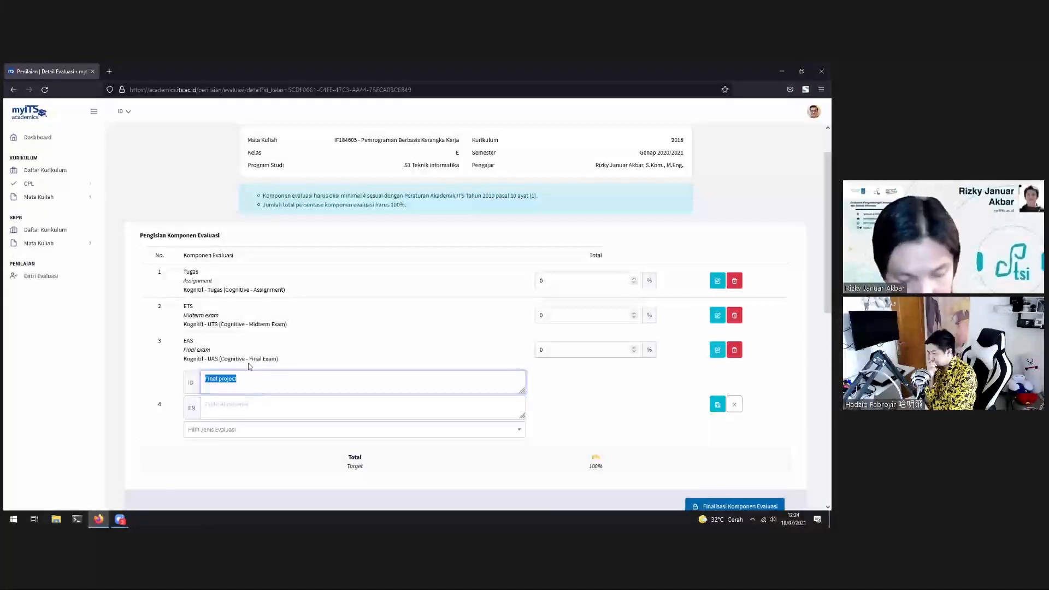
key("ctrl+c")
key("Tab")
key("ctrl+v")
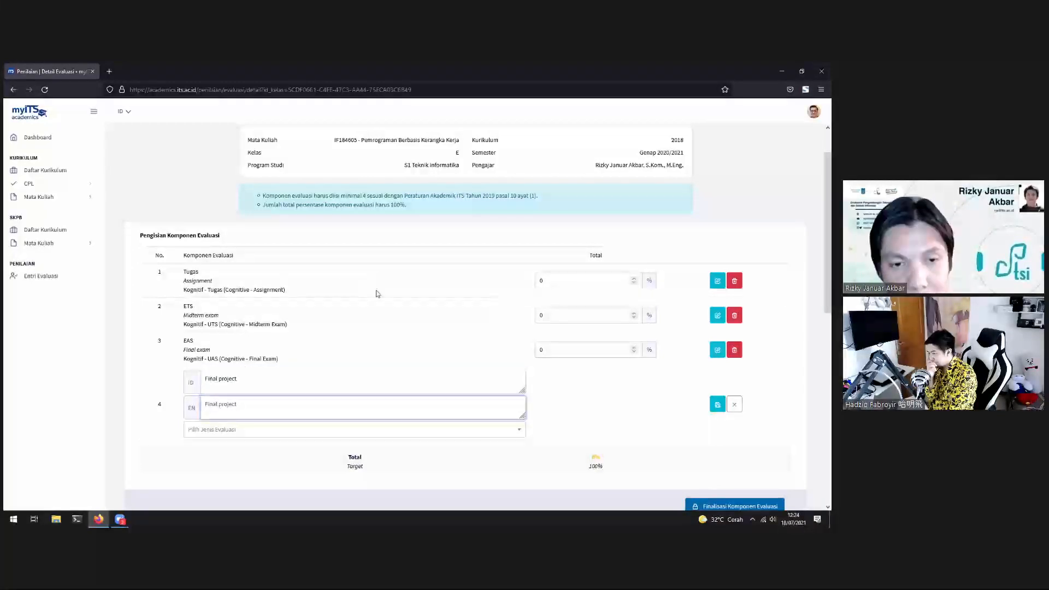
left_click(229, 429)
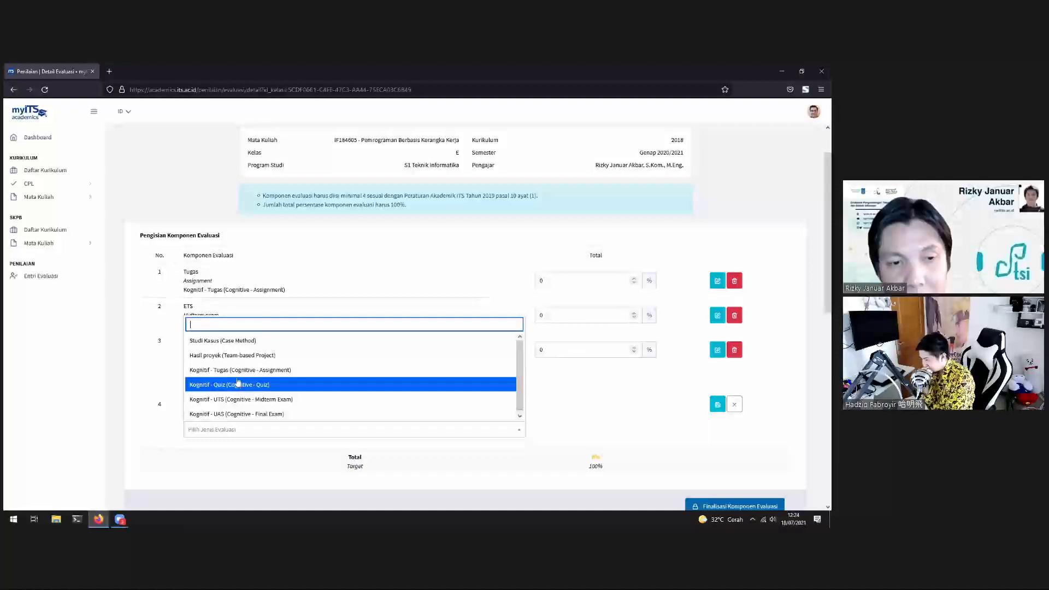
left_click(241, 358)
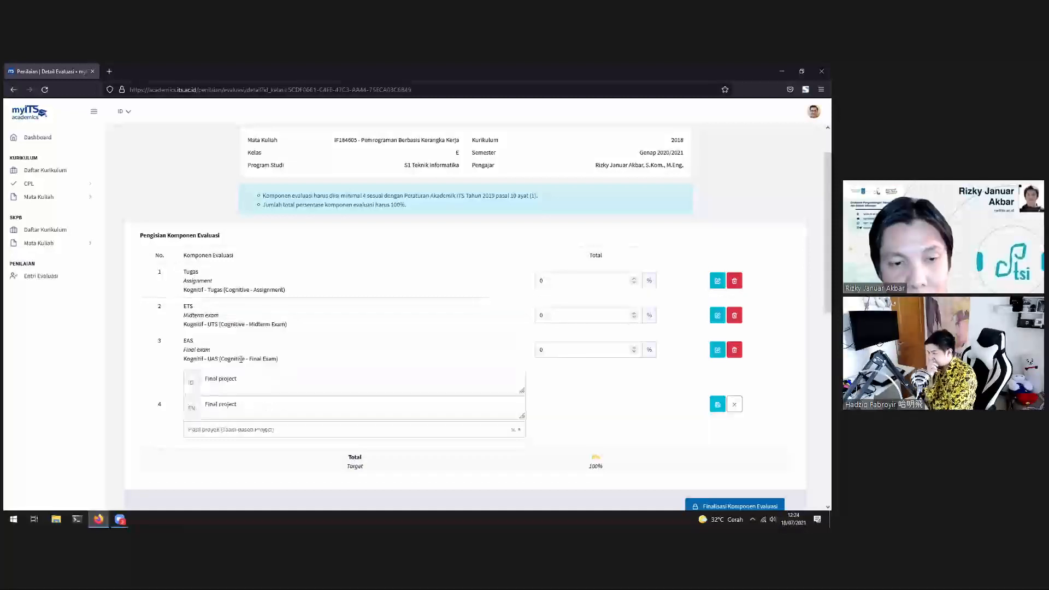
left_click(718, 411)
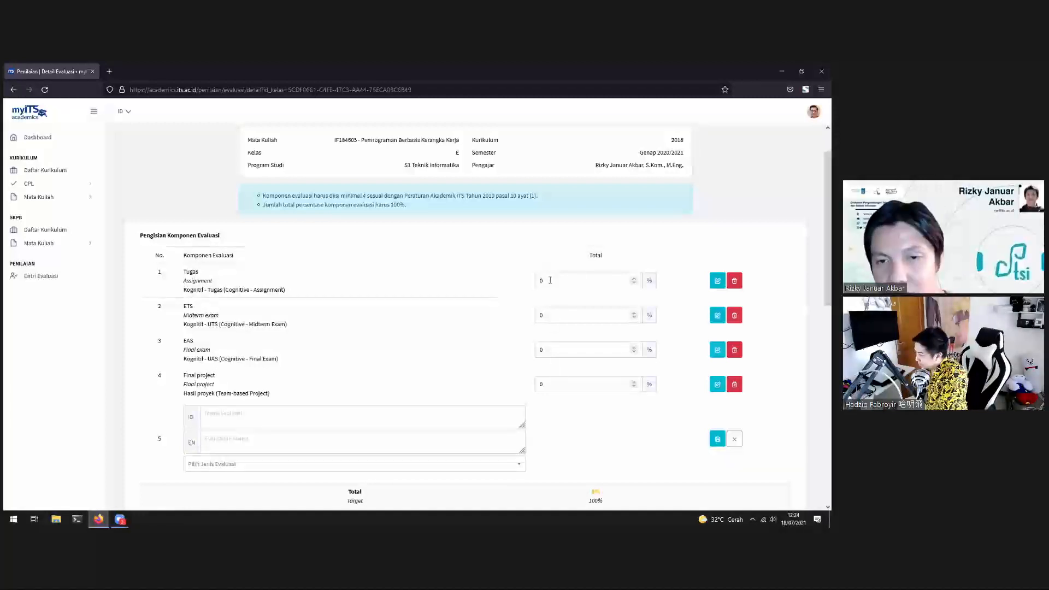
Set the weights of the Tugas, ETS, EAS and Final project components to 25% each
left_click_drag(551, 280, 513, 284)
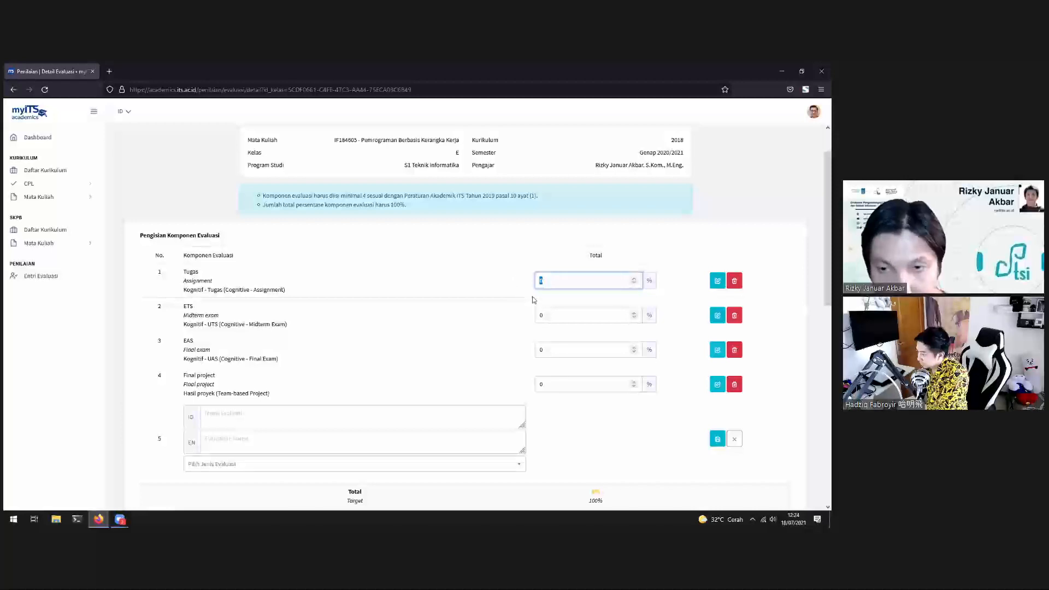
left_click_drag(550, 314, 521, 312)
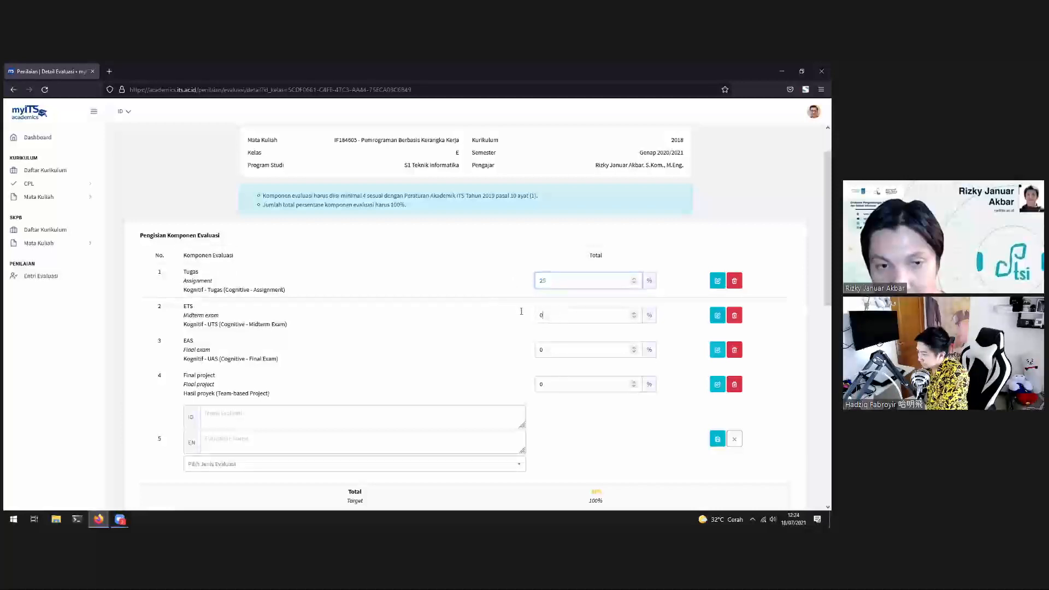
type("25")
left_click_drag(552, 350, 522, 348)
type("25")
left_click_drag(562, 385, 528, 382)
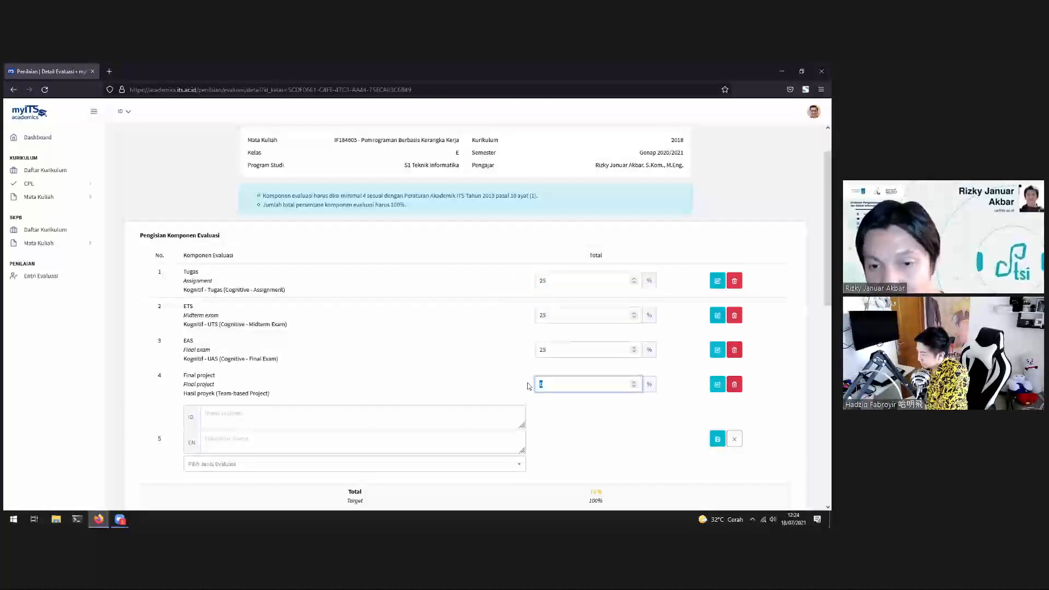
type("25")
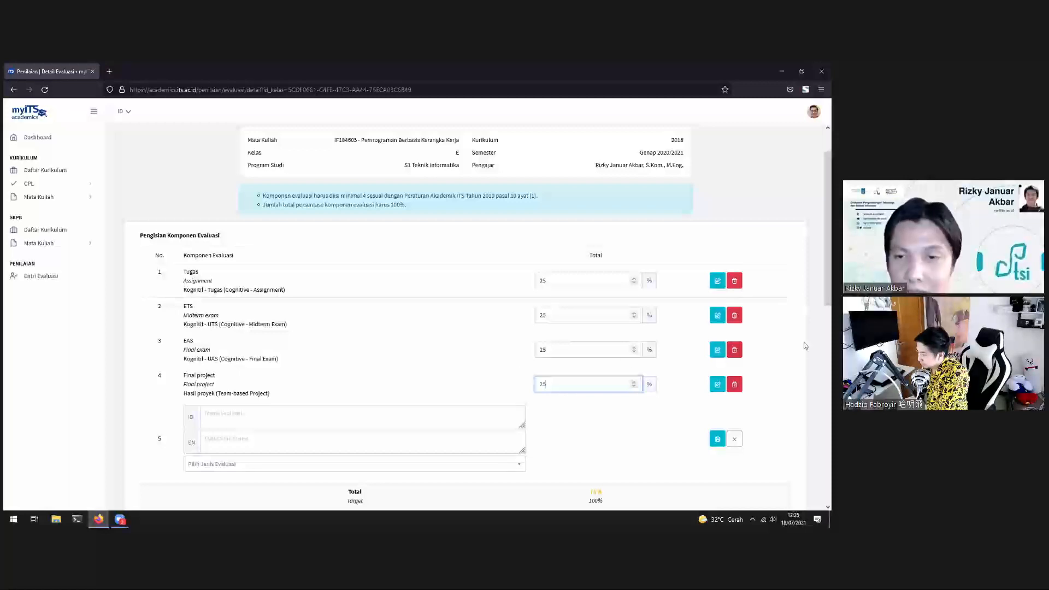
Finalize the evaluation components and confirm the finalization
scroll(778, 343, "down", 3)
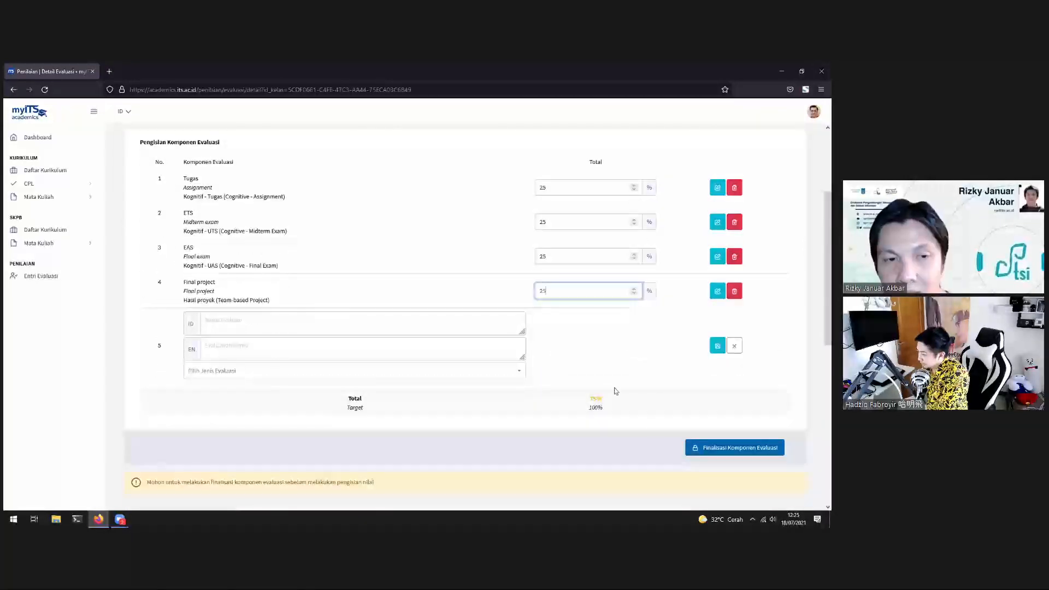
left_click(726, 448)
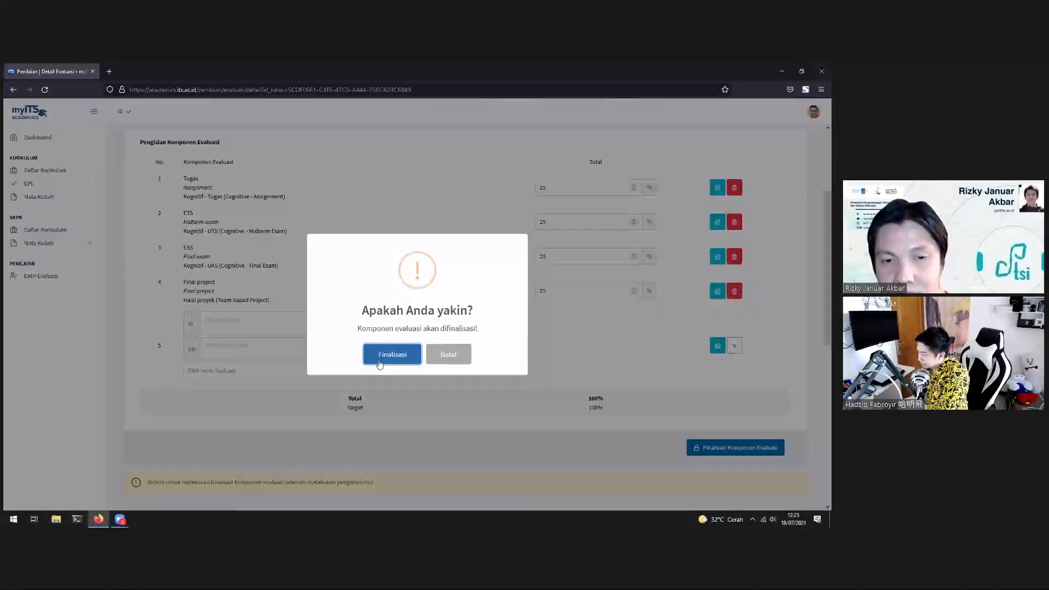
left_click(380, 361)
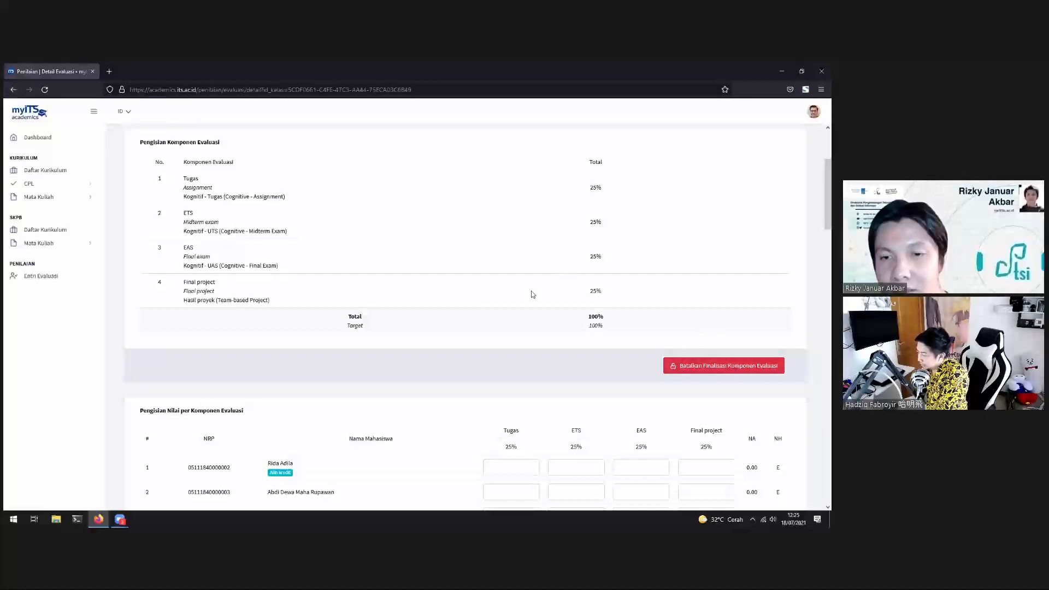
Enter a grade of 100 for Tugas, ETS, EAS and Final project for the first student in the class
scroll(506, 303, "down", 1)
scroll(506, 304, "down", 2)
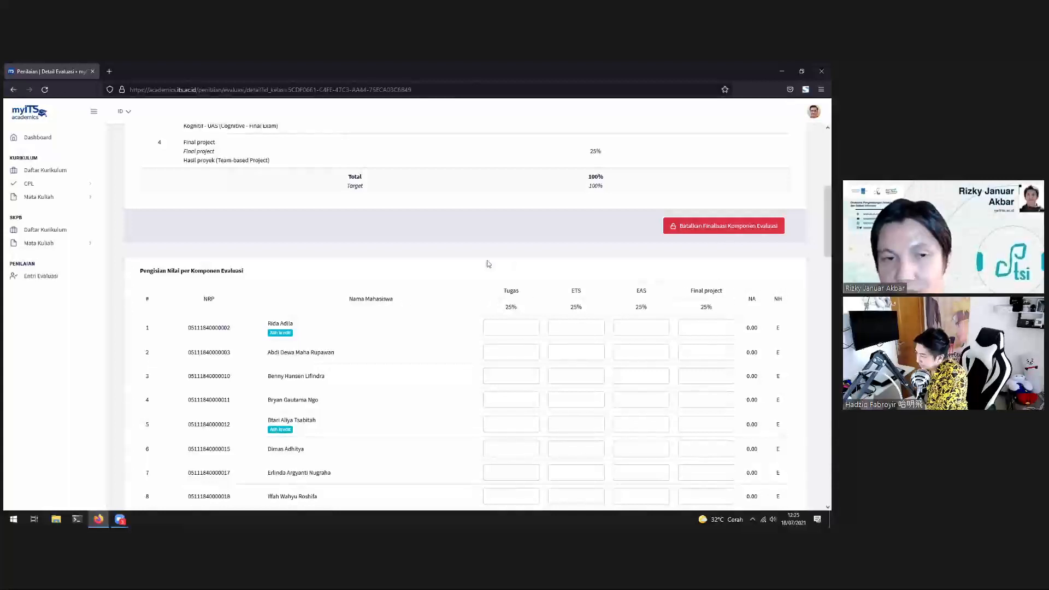
scroll(468, 281, "up", 4)
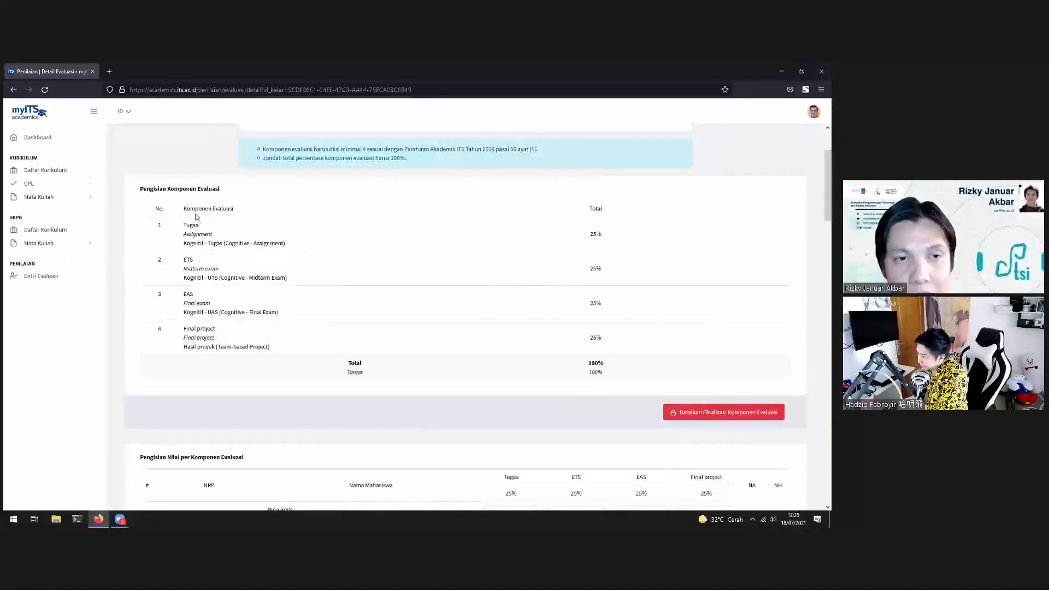
scroll(523, 320, "down", 6)
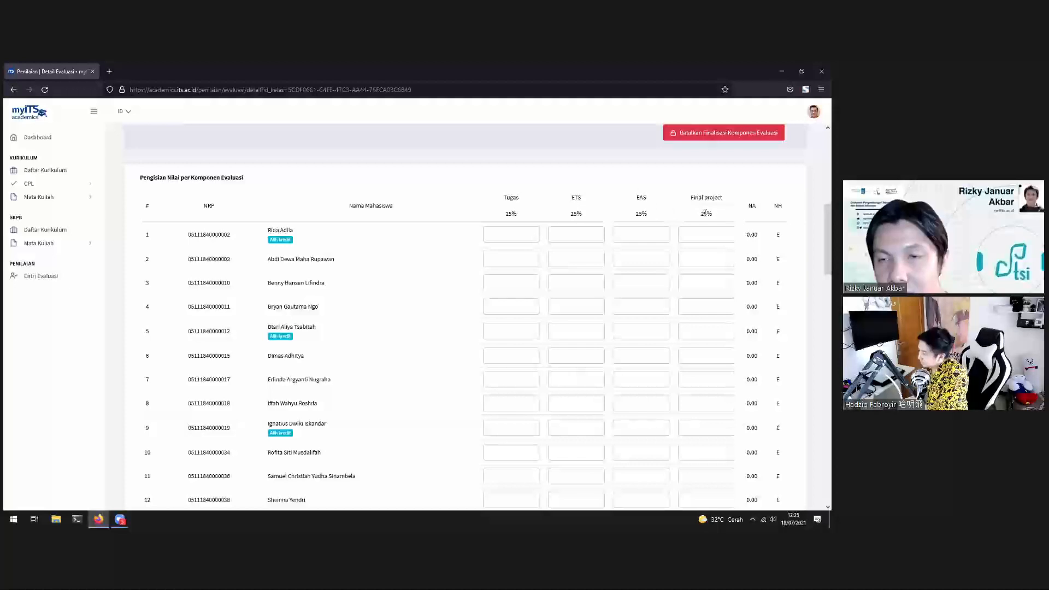
left_click(512, 228)
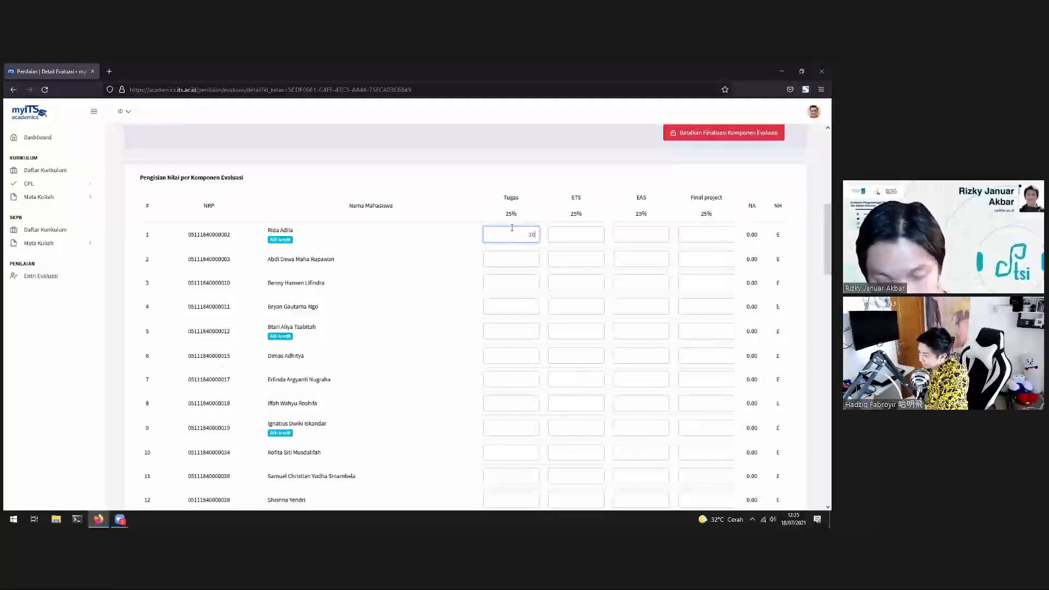
left_click(579, 238)
type("10")
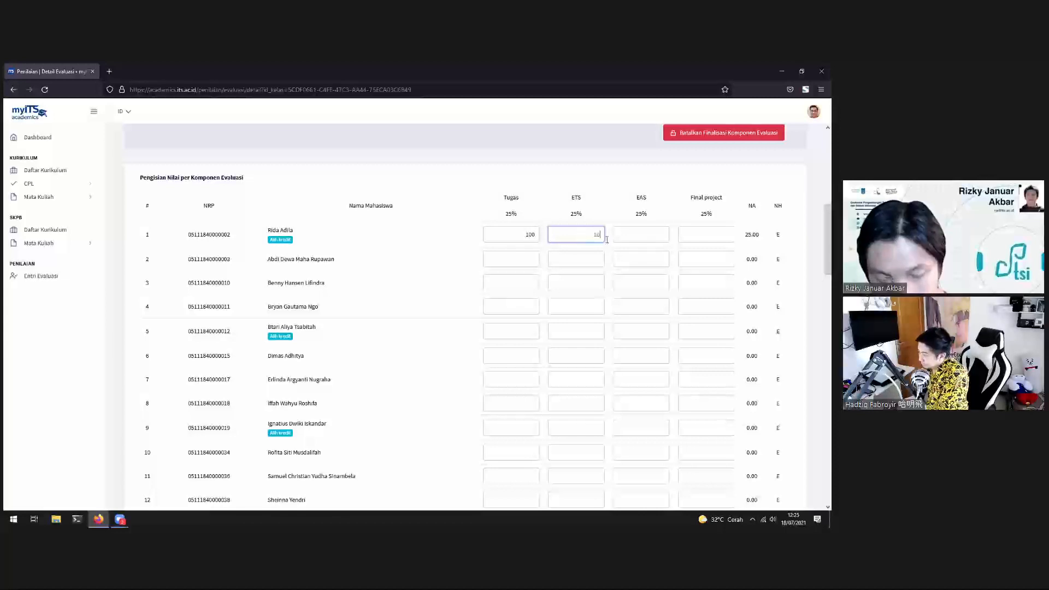
type("0")
left_click(638, 237)
left_click(713, 236)
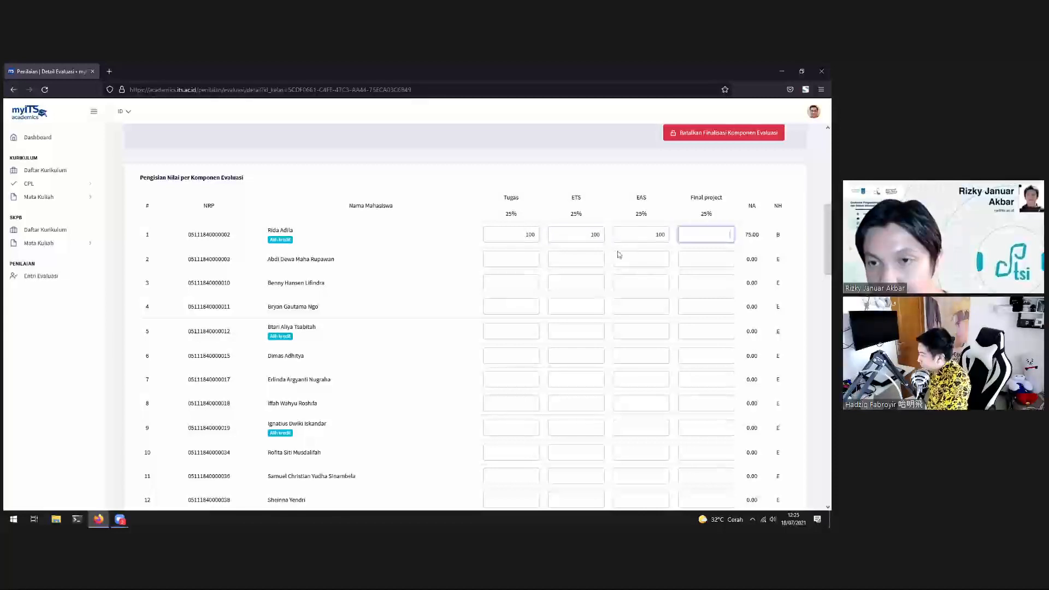
type("100")
Enter a grade of 80.6 in all four components for the second student
left_click(527, 256)
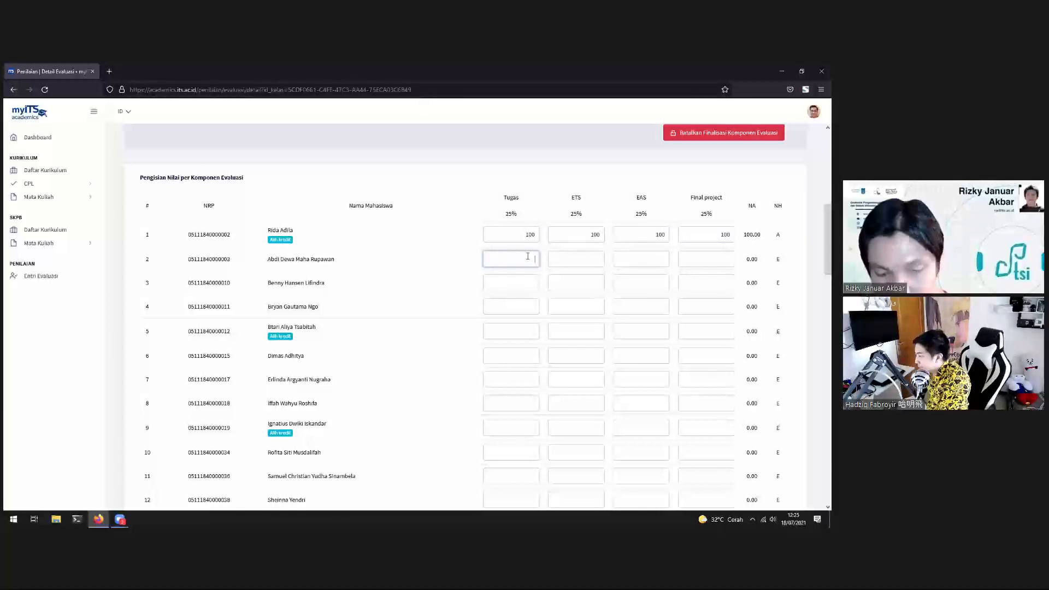
type("80.6")
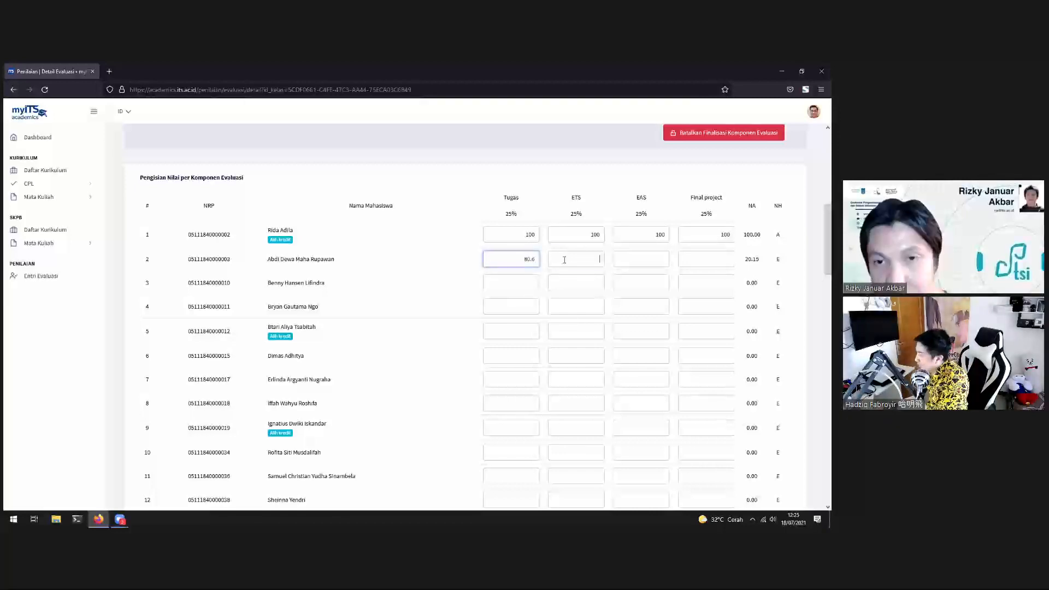
left_click(564, 259)
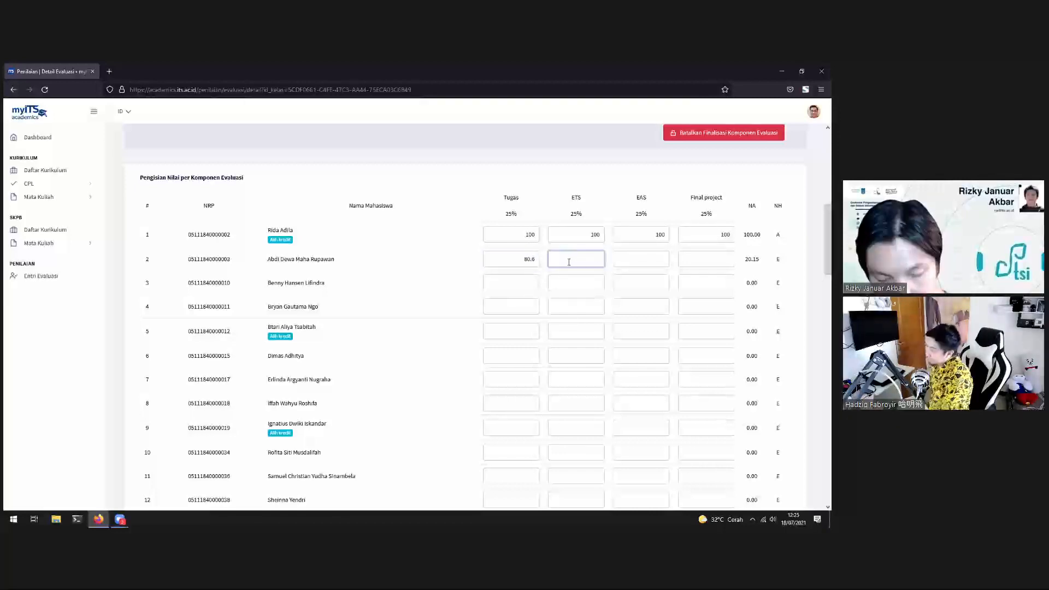
type("80.6")
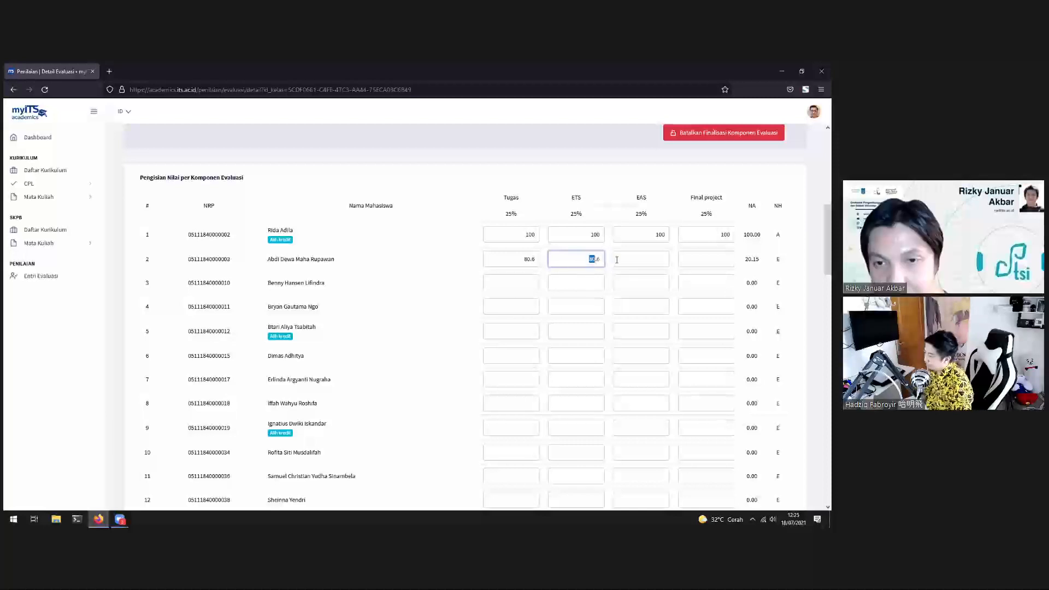
left_click_drag(587, 257, 617, 259)
key("ctrl+c")
left_click(627, 260)
key("ctrl+v")
left_click(700, 262)
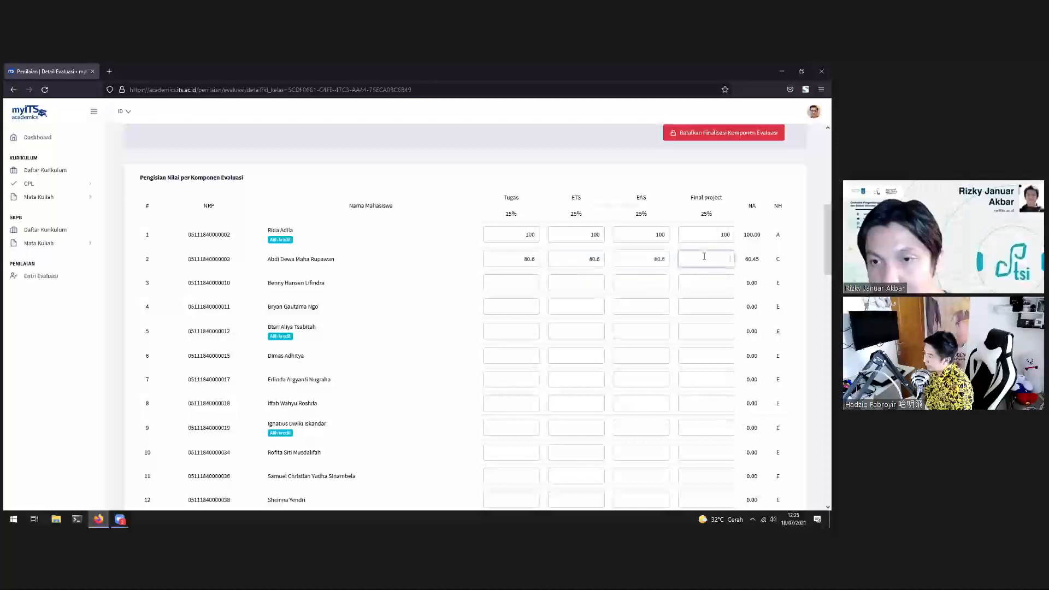
key("ctrl+v")
left_click(529, 287)
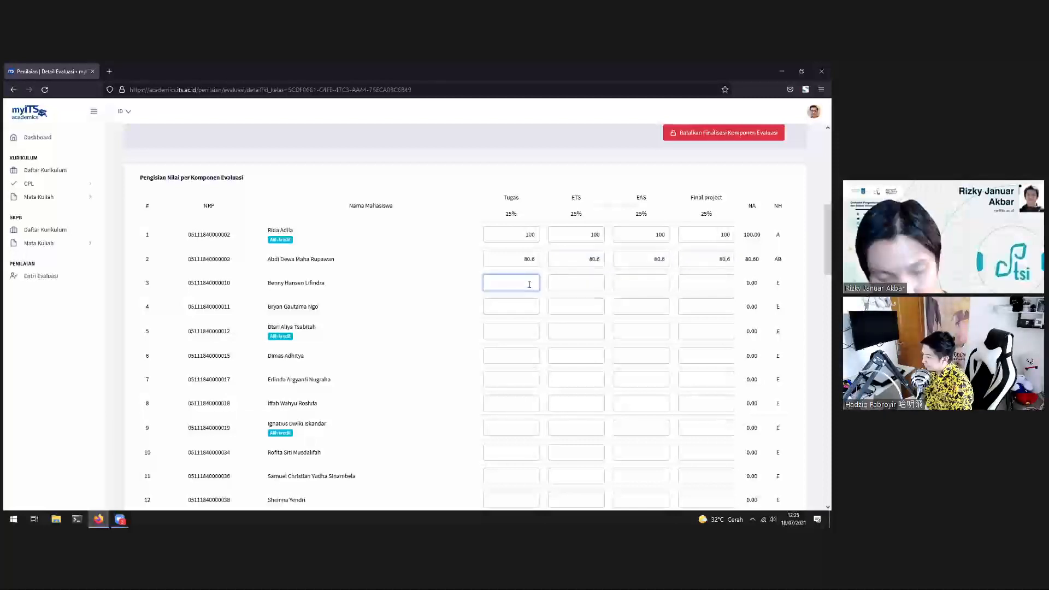
type("127")
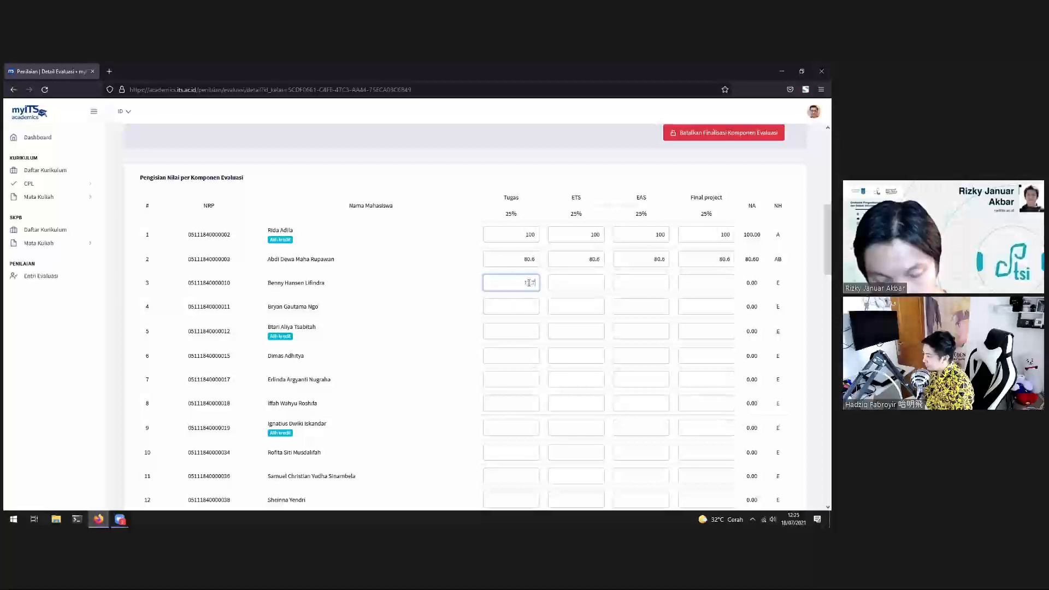
key("BackSpace")
key("BackSpace")
key("BackSpace")
key("BackSpace")
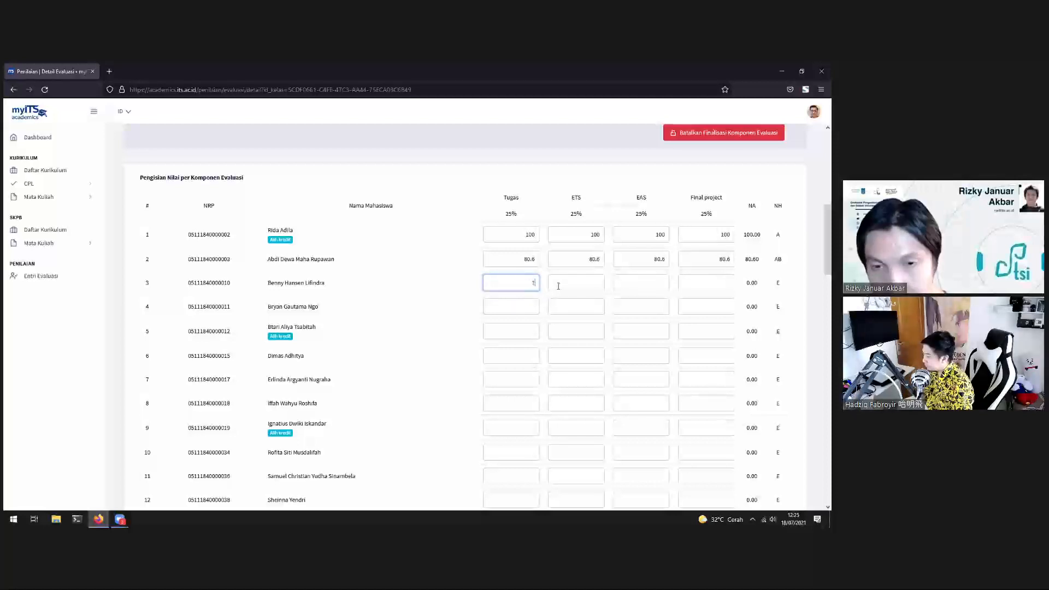
Try the out-of-range ETS grade 23232 for the third student and check whether the grades can be saved
left_click(558, 284)
type("2323")
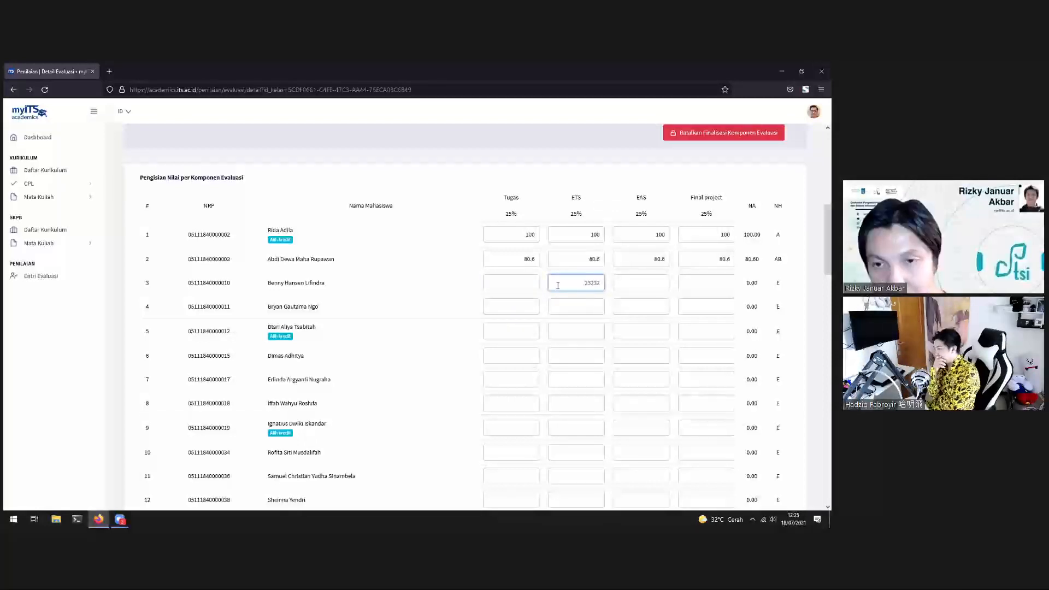
type("2")
left_click(628, 282)
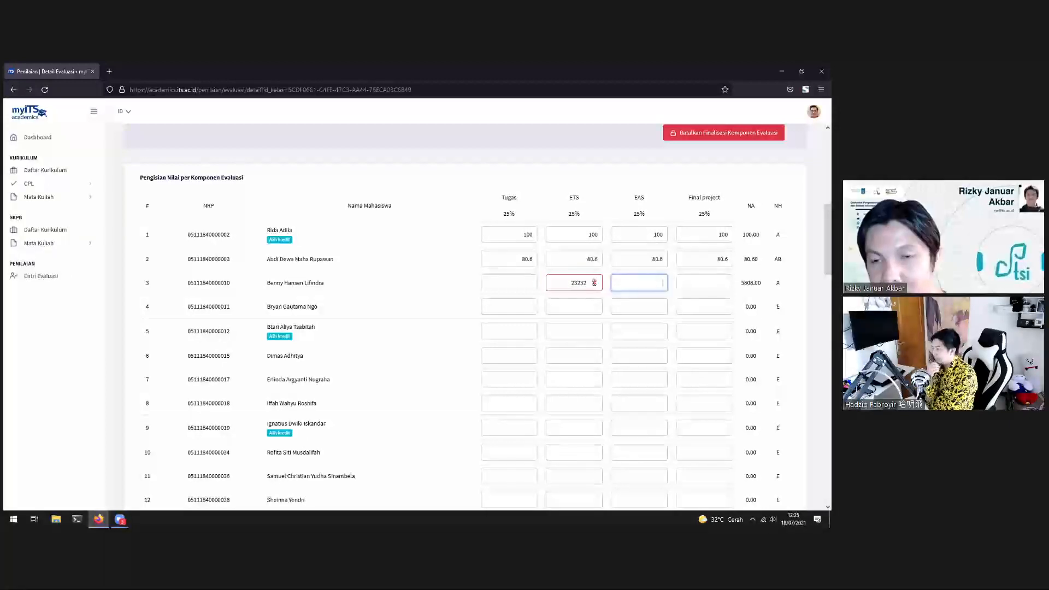
scroll(623, 347, "down", 9)
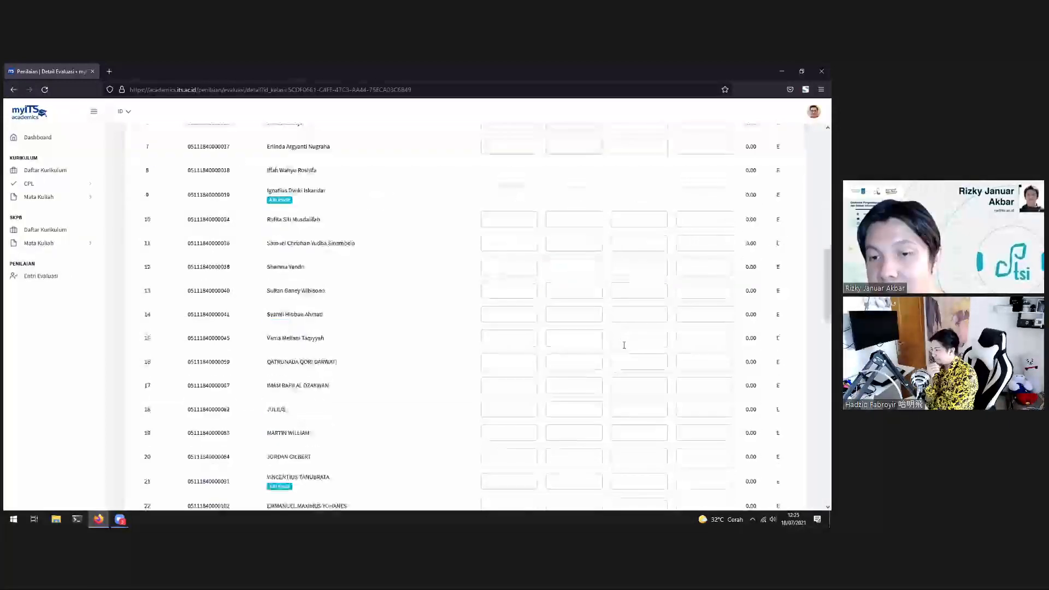
scroll(697, 376, "down", 5)
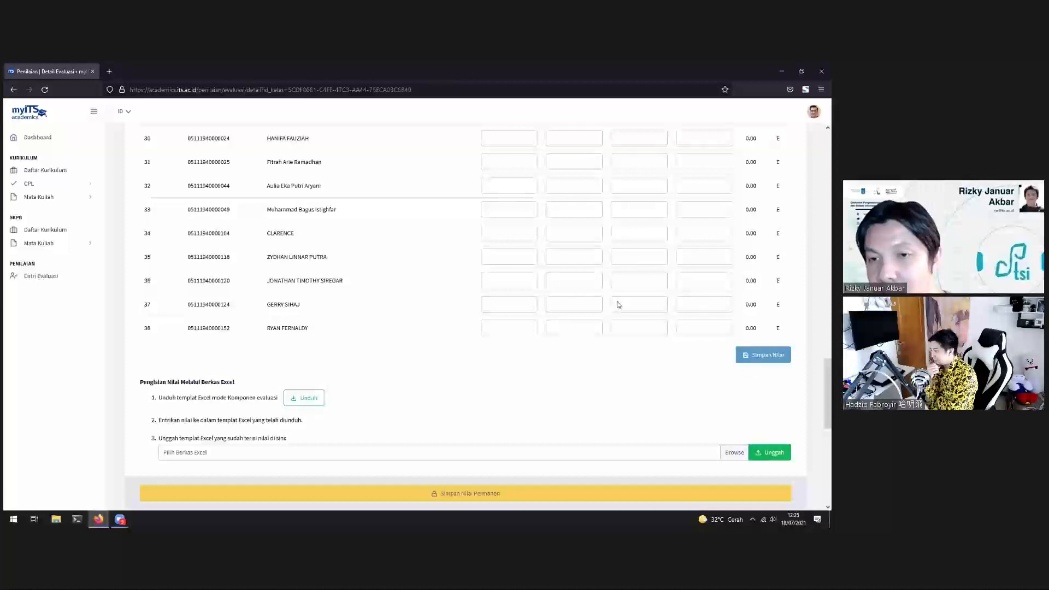
Correct the third student's ETS grade to 23
scroll(614, 302, "up", 7)
scroll(614, 303, "up", 6)
left_click(594, 236)
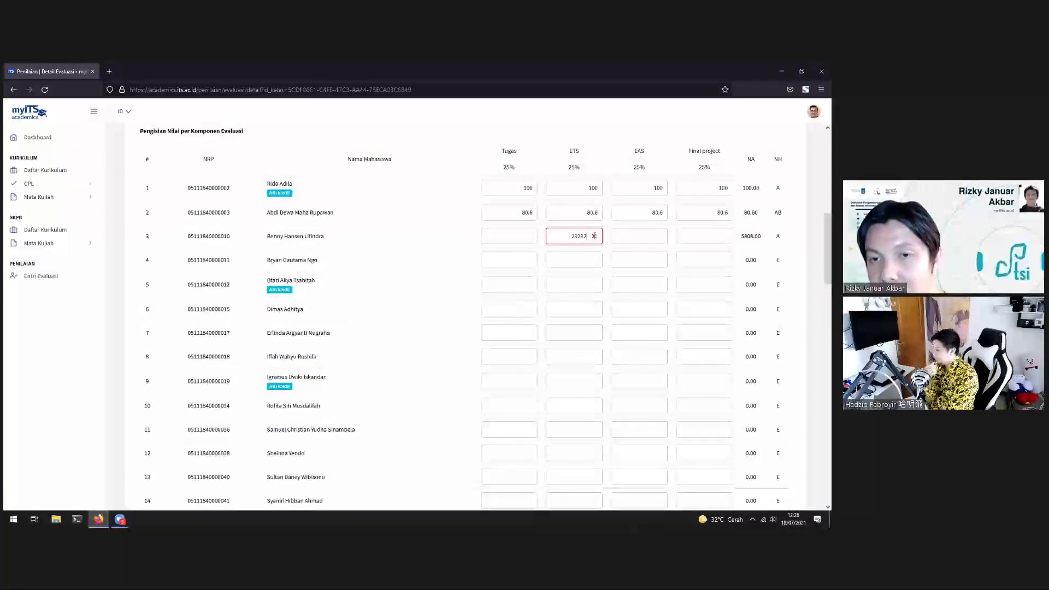
key("BackSpace")
key("BackSpace")
key("BackSpace")
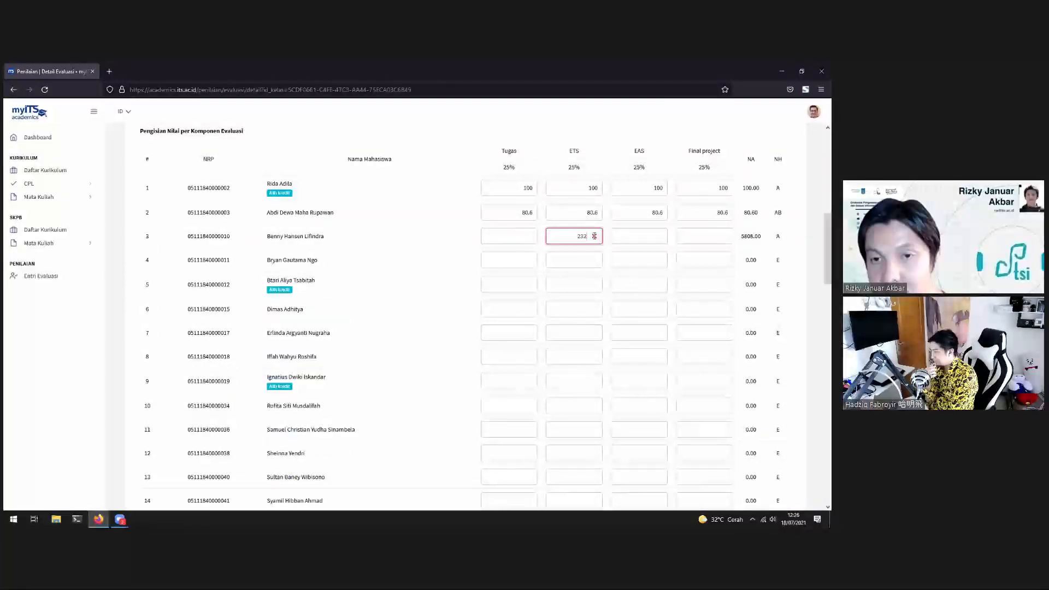
left_click(624, 241)
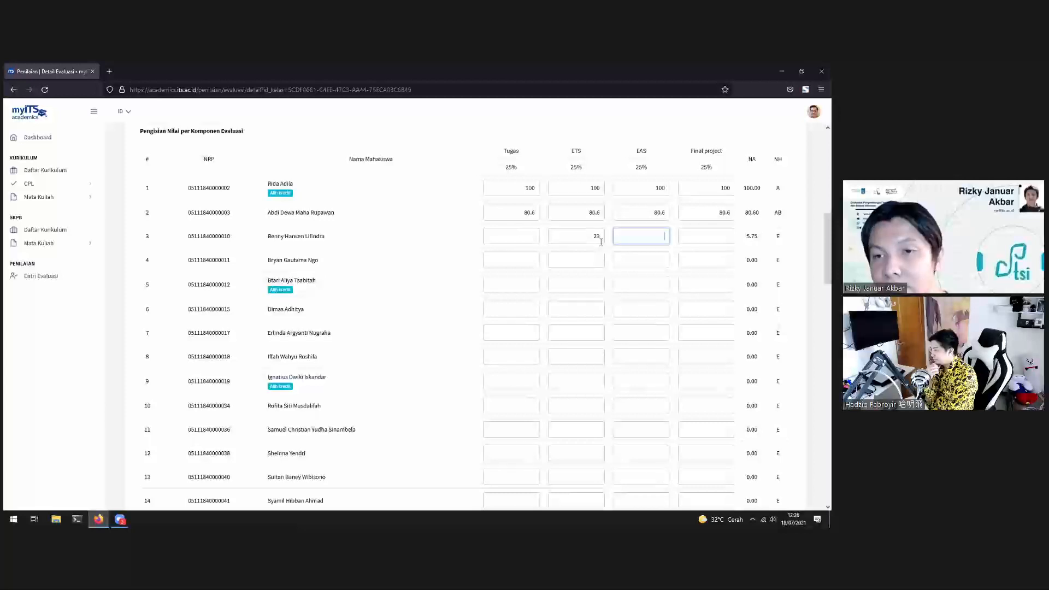
Save the entered student grades non-permanently
scroll(618, 218, "down", 5)
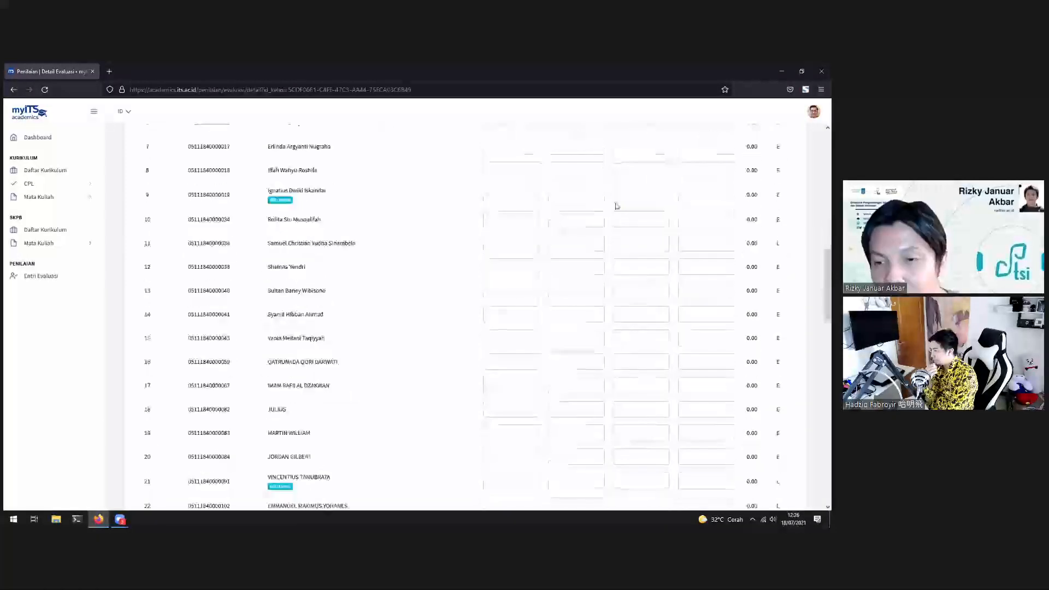
scroll(626, 279, "down", 12)
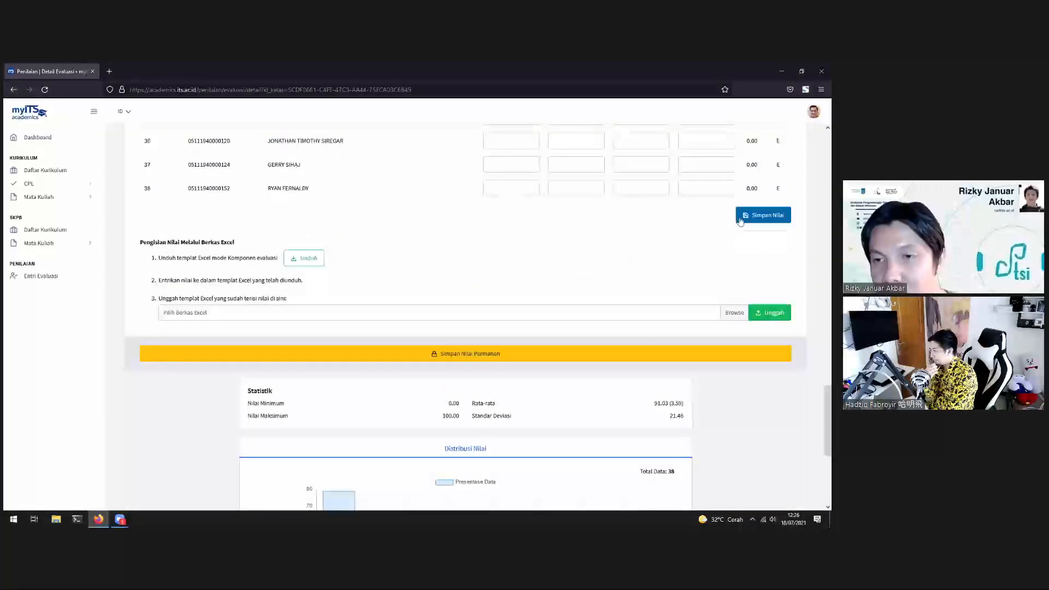
left_click(760, 218)
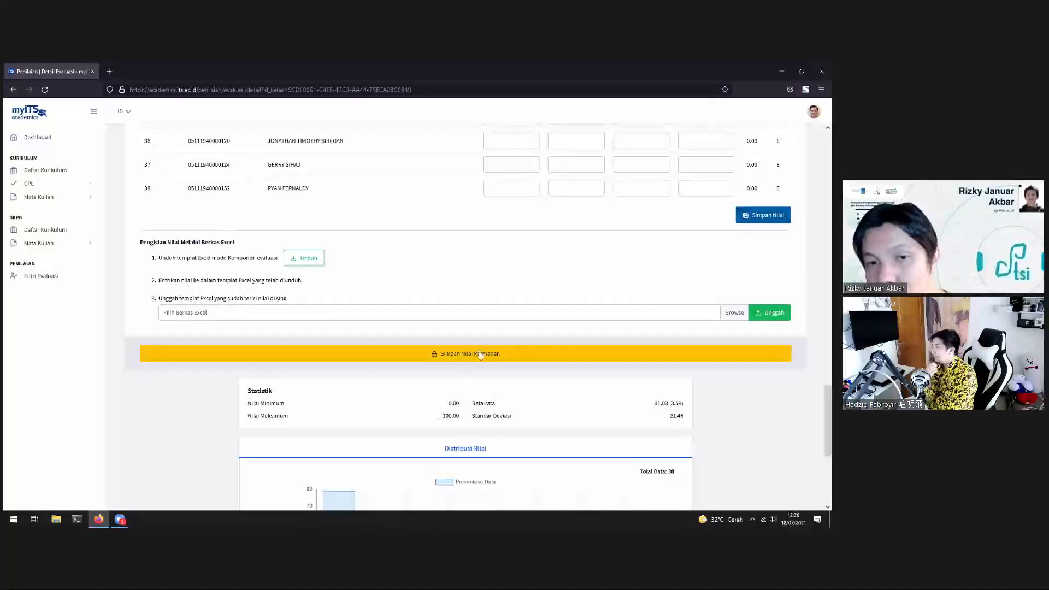
left_click(762, 218)
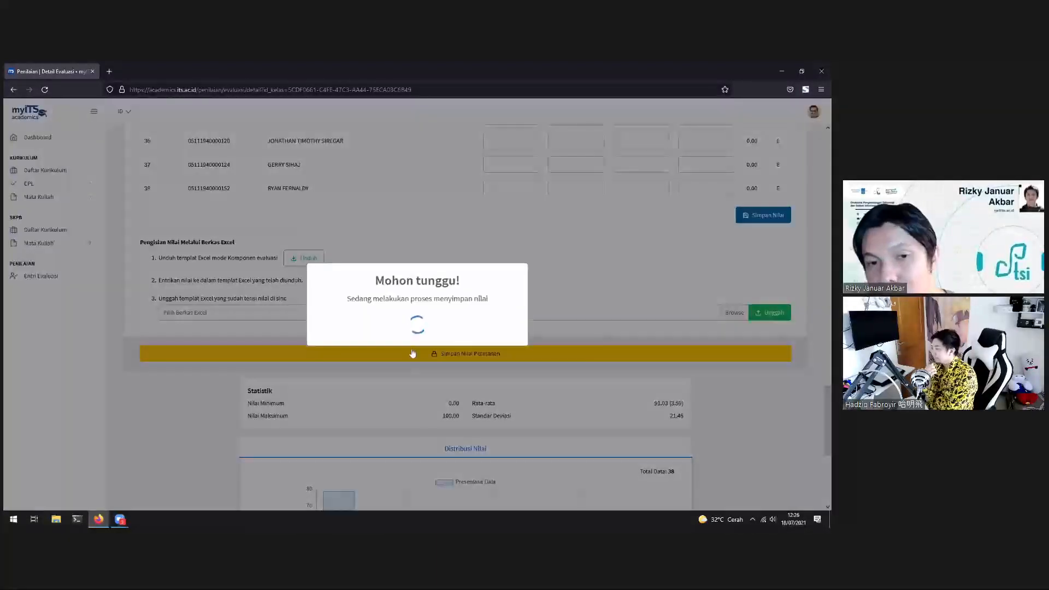
left_click(411, 354)
Reload the class evaluation page to check the stored component grades
scroll(276, 235, "up", 10)
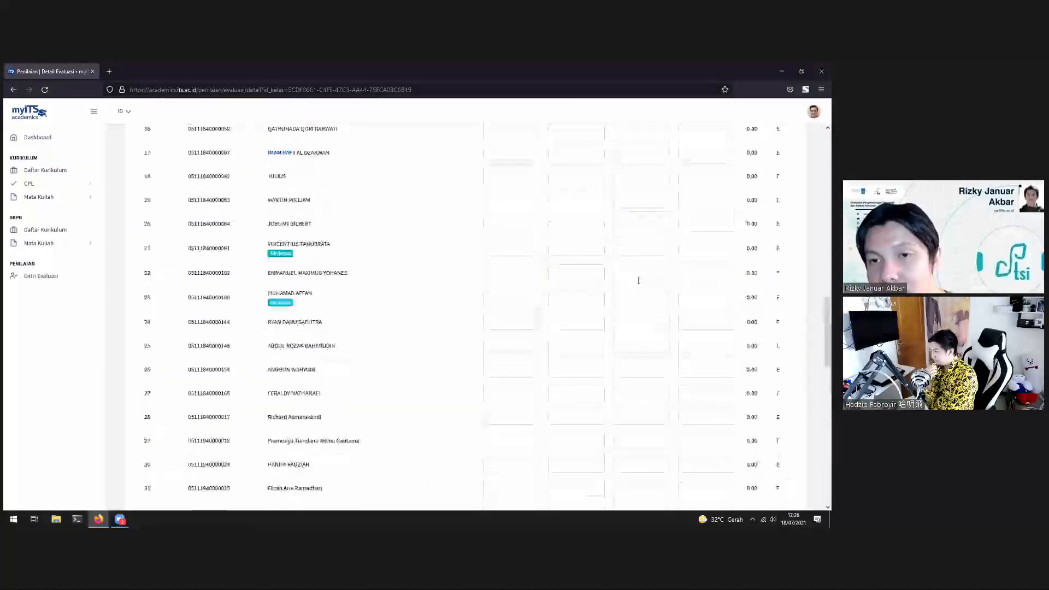
scroll(276, 235, "up", 6)
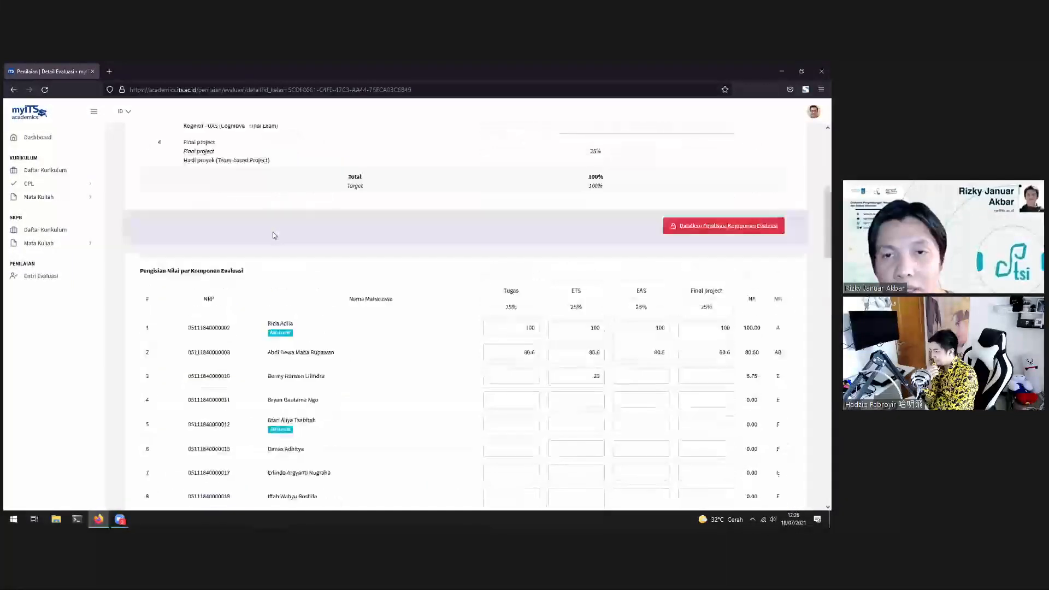
left_click(45, 91)
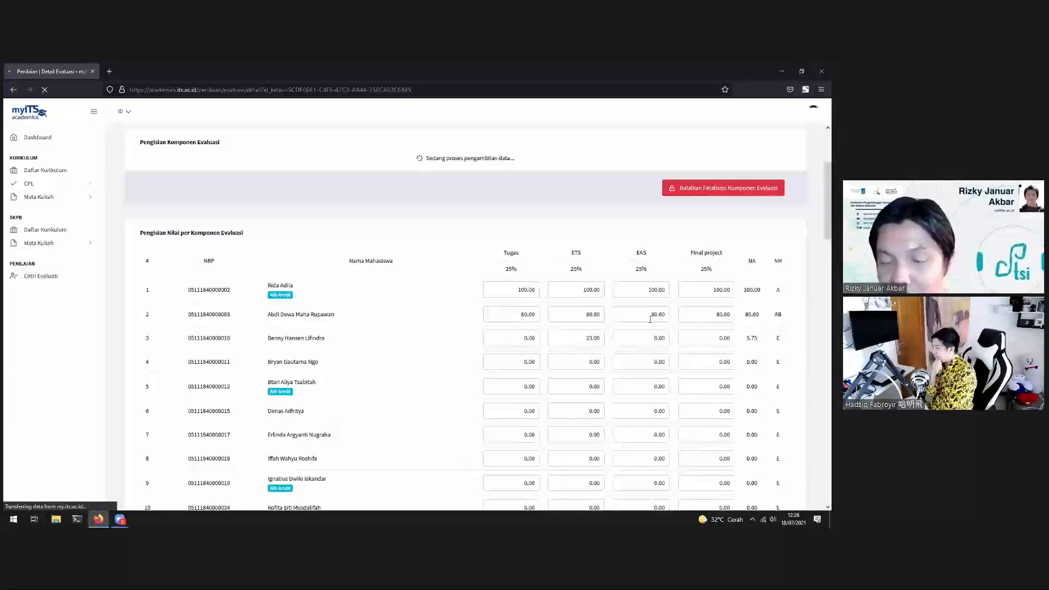
Examine the stored grades, the class statistics, and the grade distribution chart with its letter-grade ranges
scroll(662, 323, "down", 15)
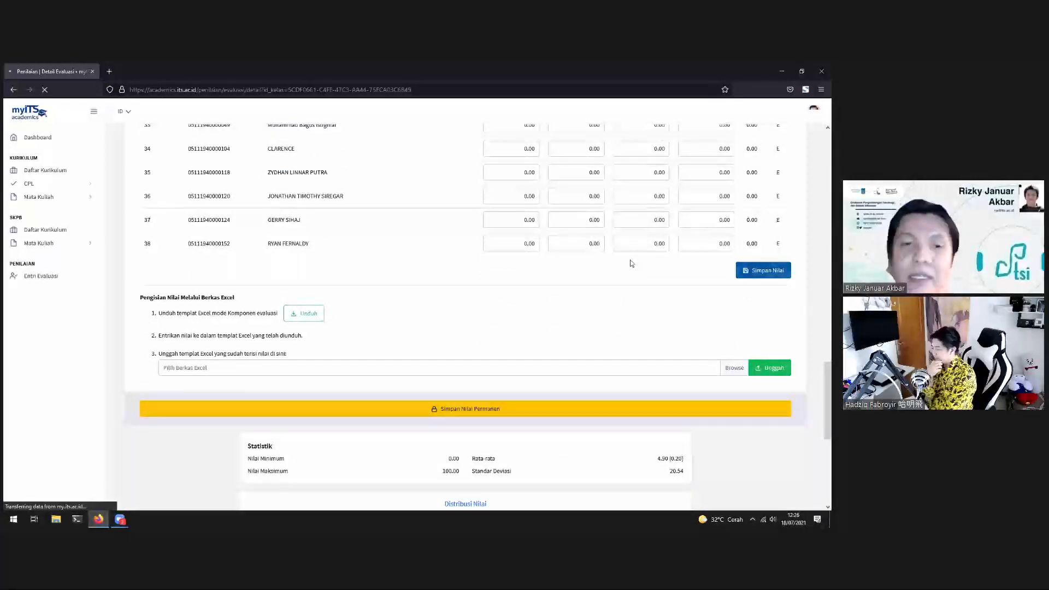
scroll(626, 244, "up", 15)
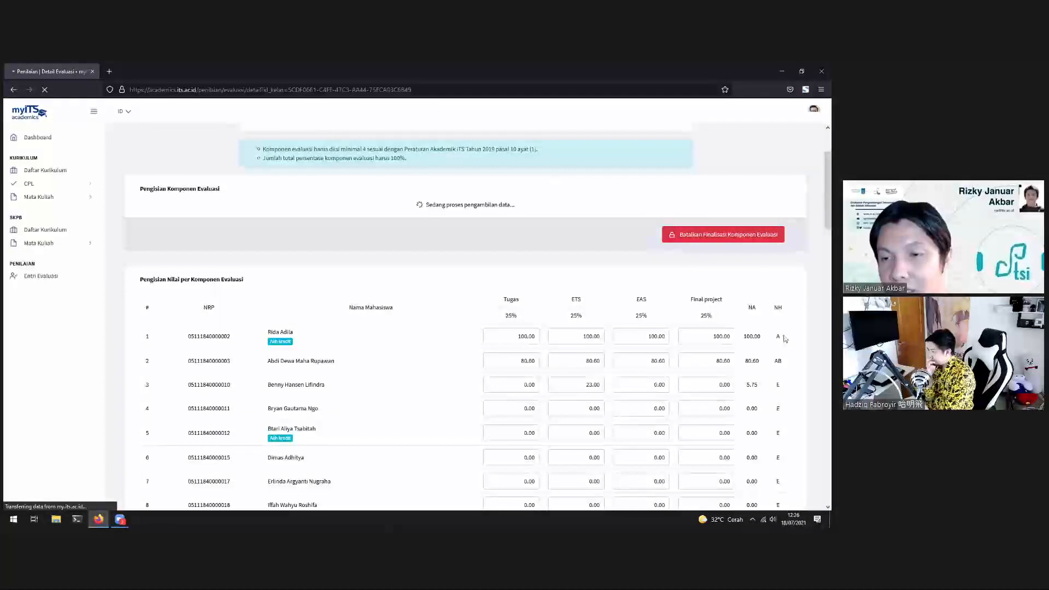
scroll(550, 352, "down", 10)
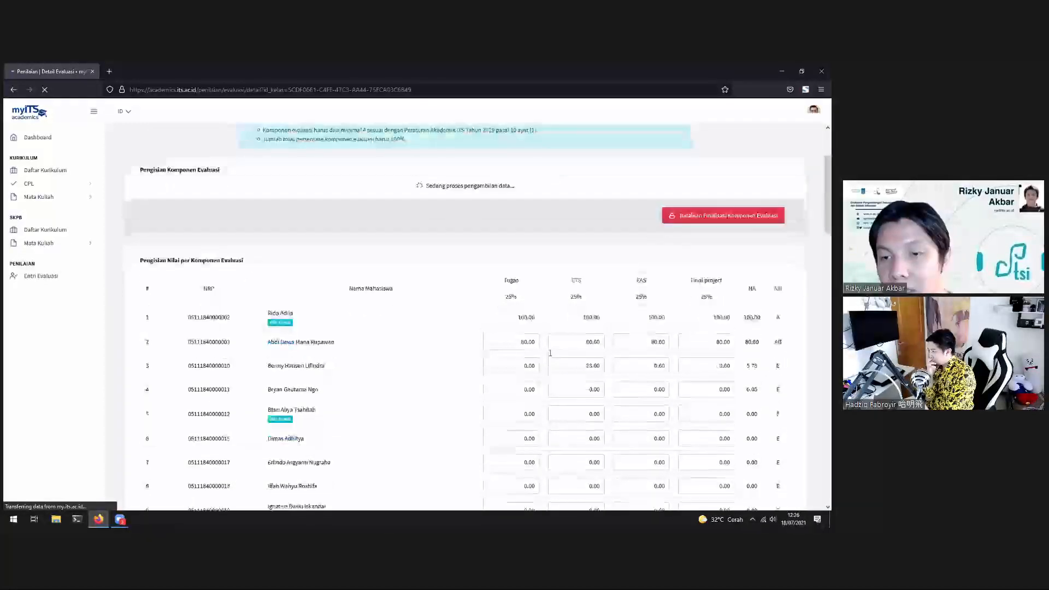
scroll(550, 352, "down", 10)
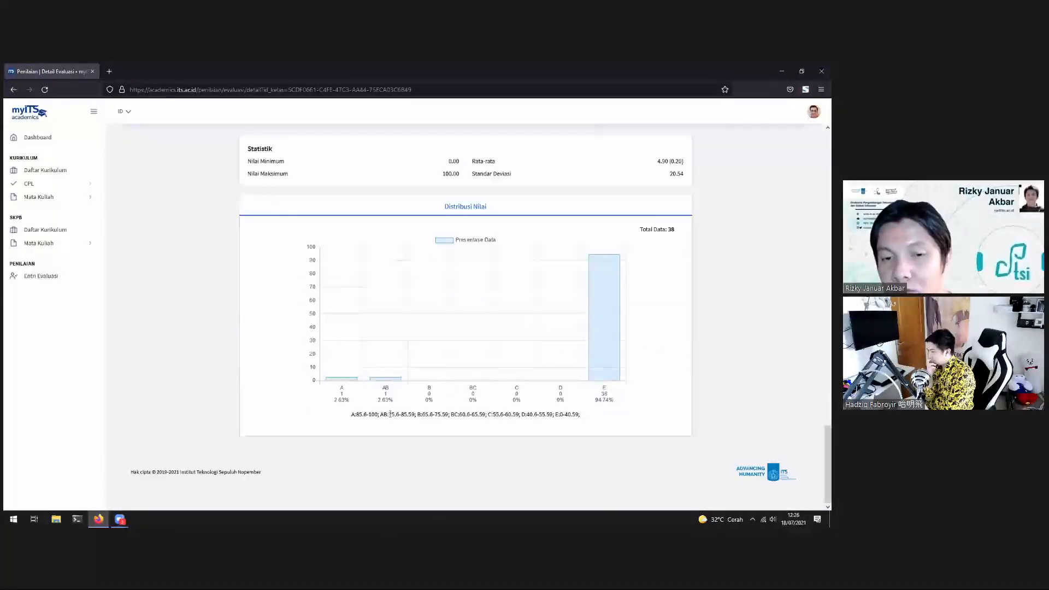
left_click_drag(351, 416, 590, 416)
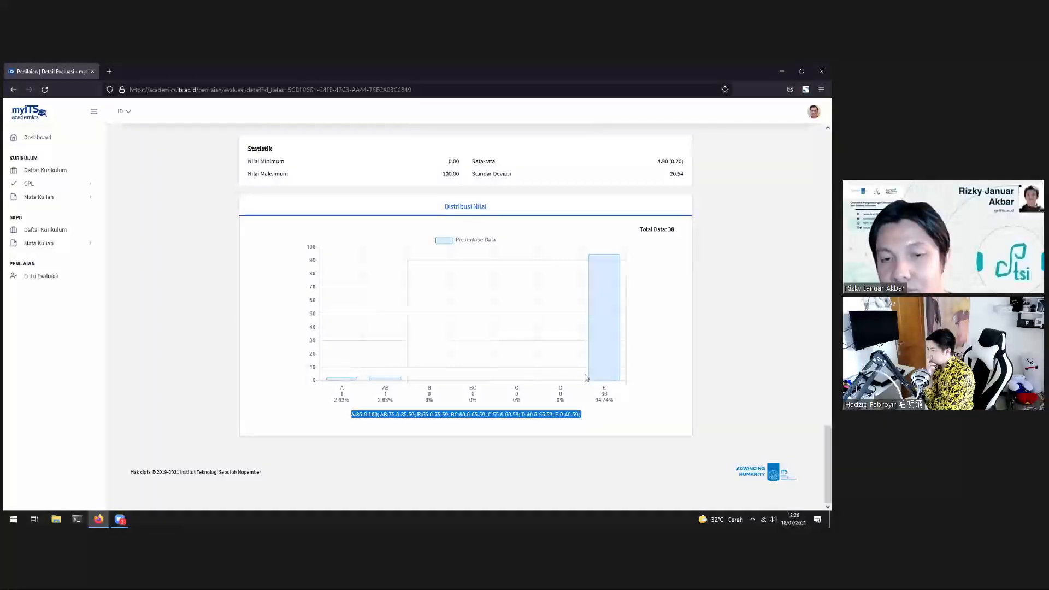
scroll(585, 325, "up", 6)
scroll(583, 326, "down", 8)
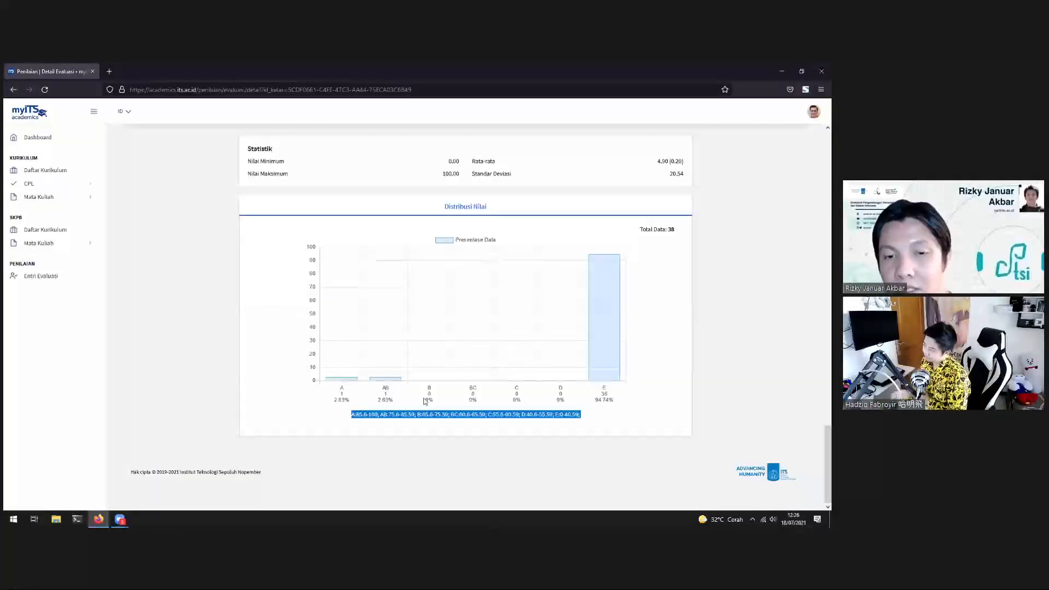
scroll(538, 361, "up", 8)
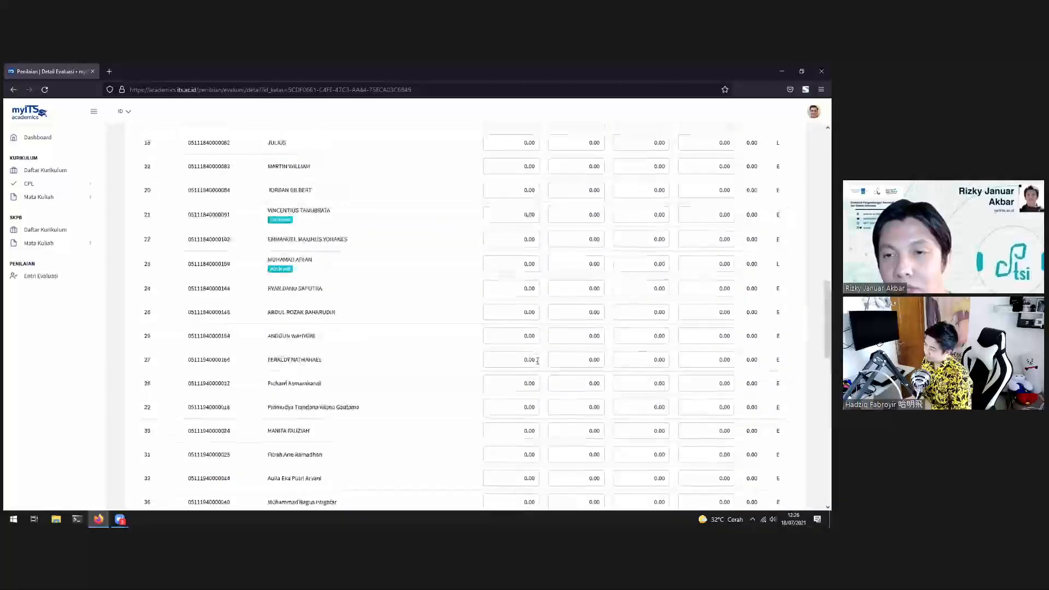
scroll(537, 361, "up", 9)
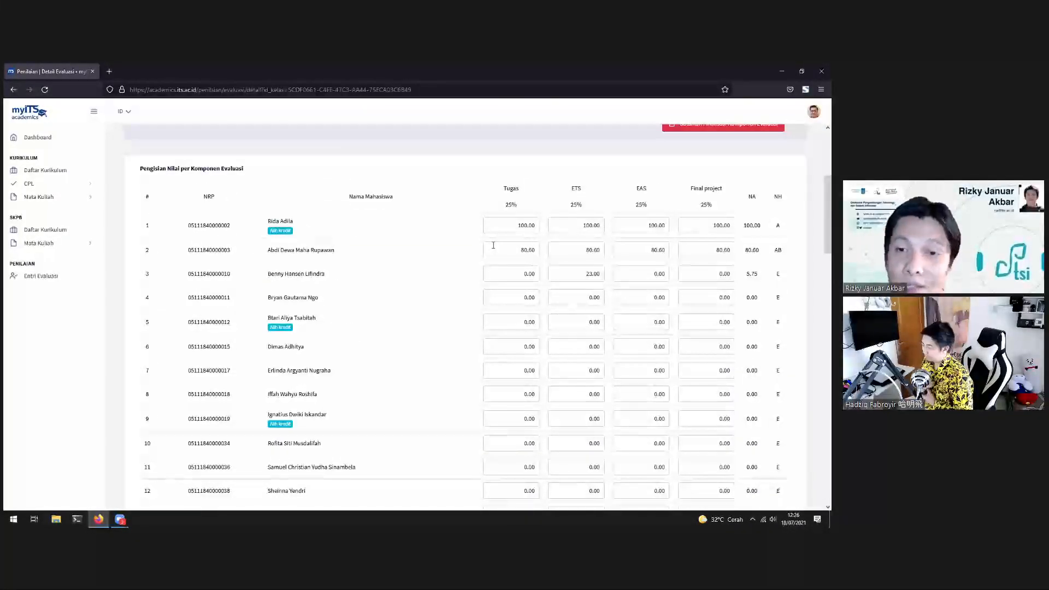
Download the Excel grade template for the evaluation components, open it in Excel and enable editing
scroll(517, 276, "down", 15)
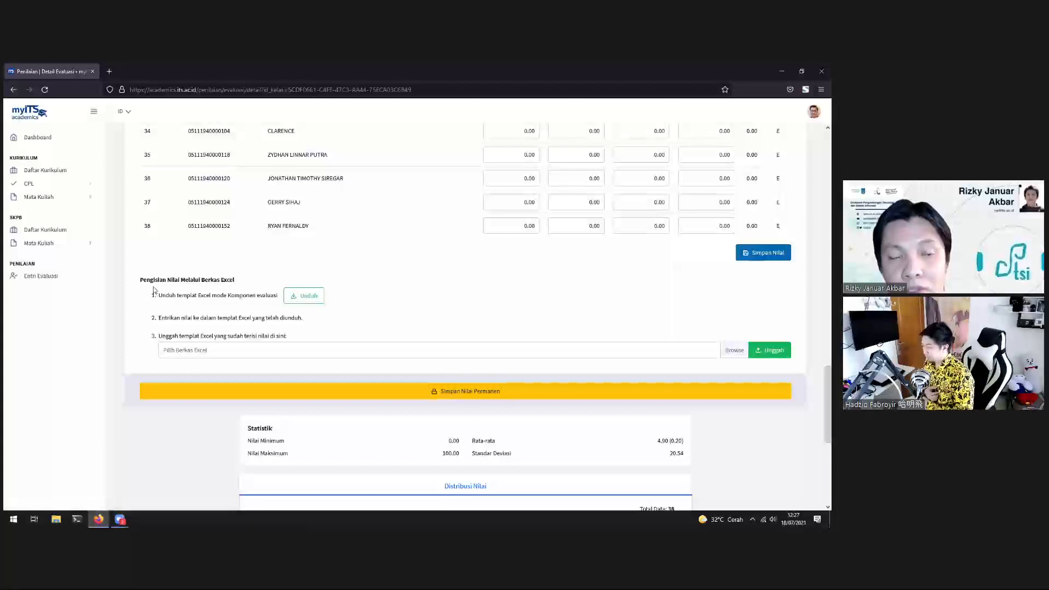
left_click(304, 297)
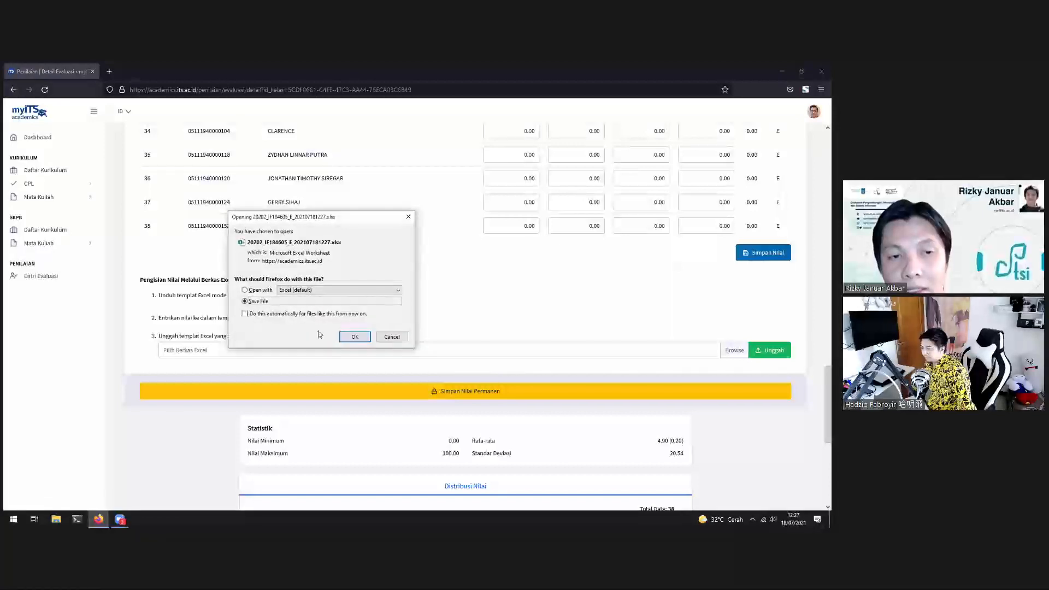
left_click(353, 336)
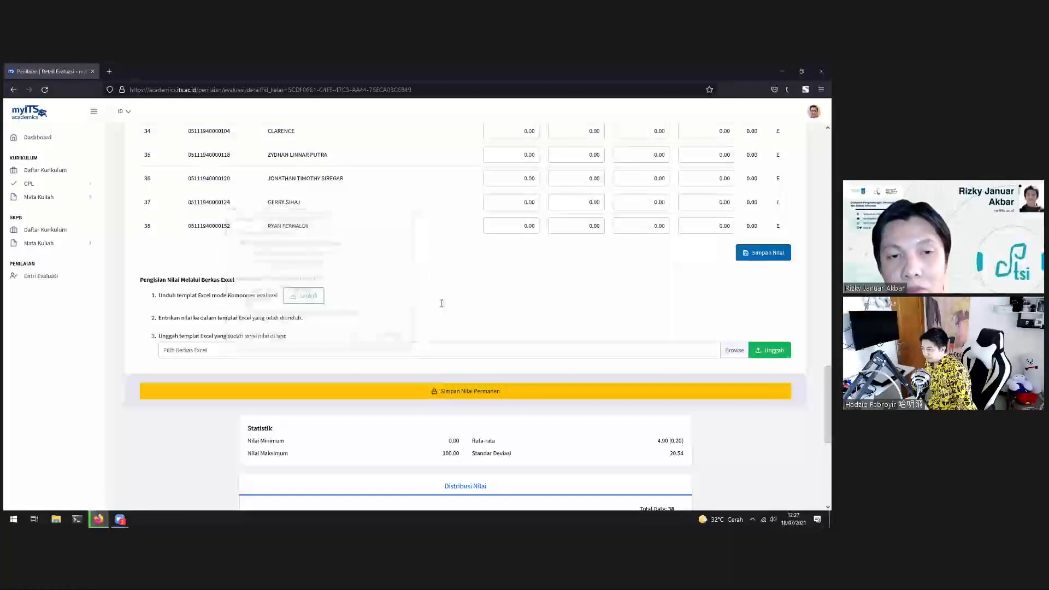
left_click(790, 89)
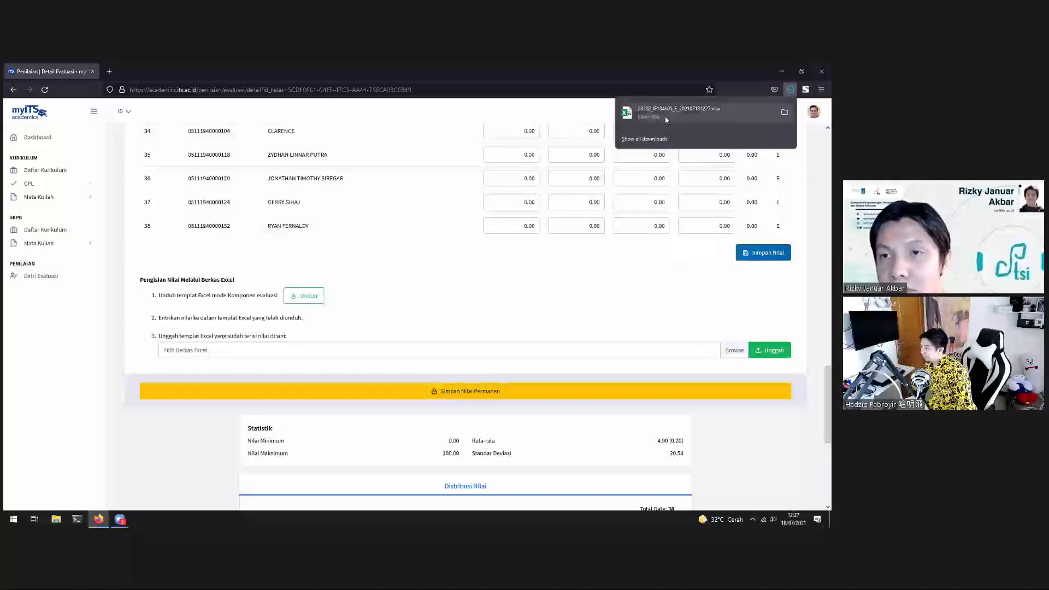
left_click(711, 117)
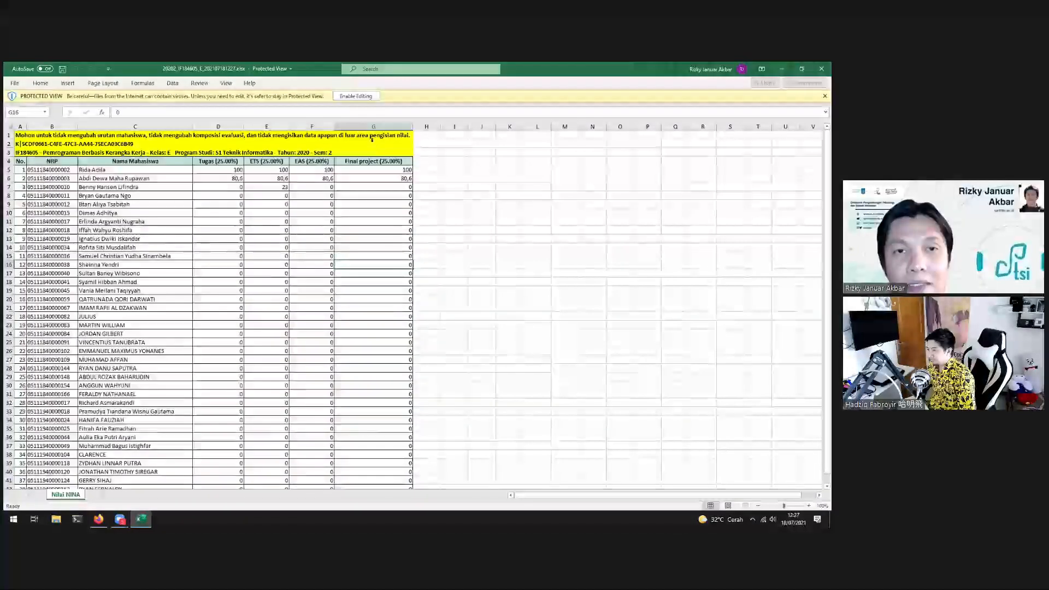
left_click(355, 96)
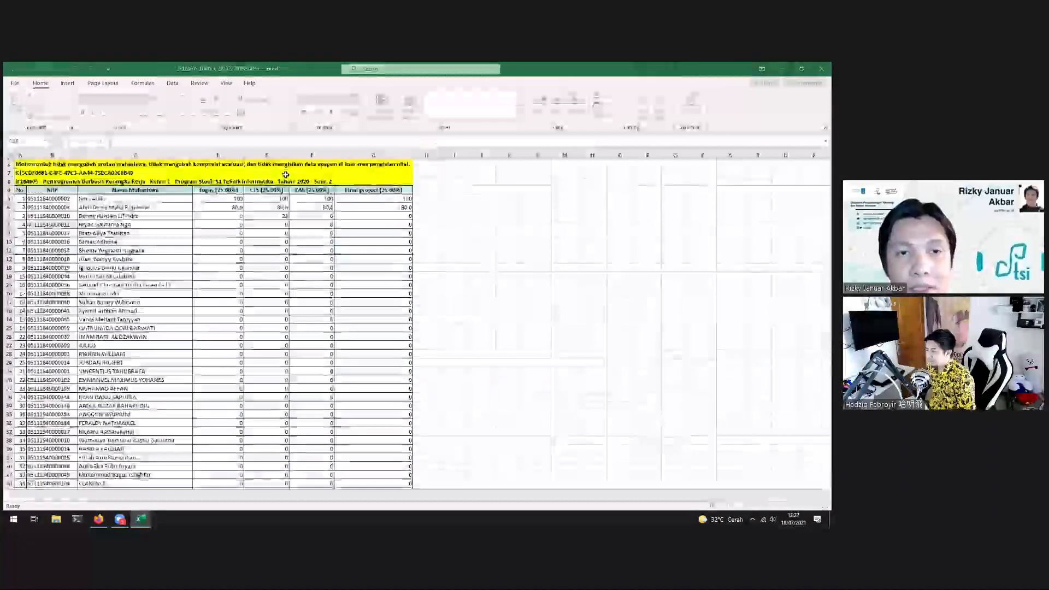
Inspect the prefilled component grades of the first two students and the allowed grade range in the template
left_click_drag(233, 200, 388, 209)
left_click(374, 240)
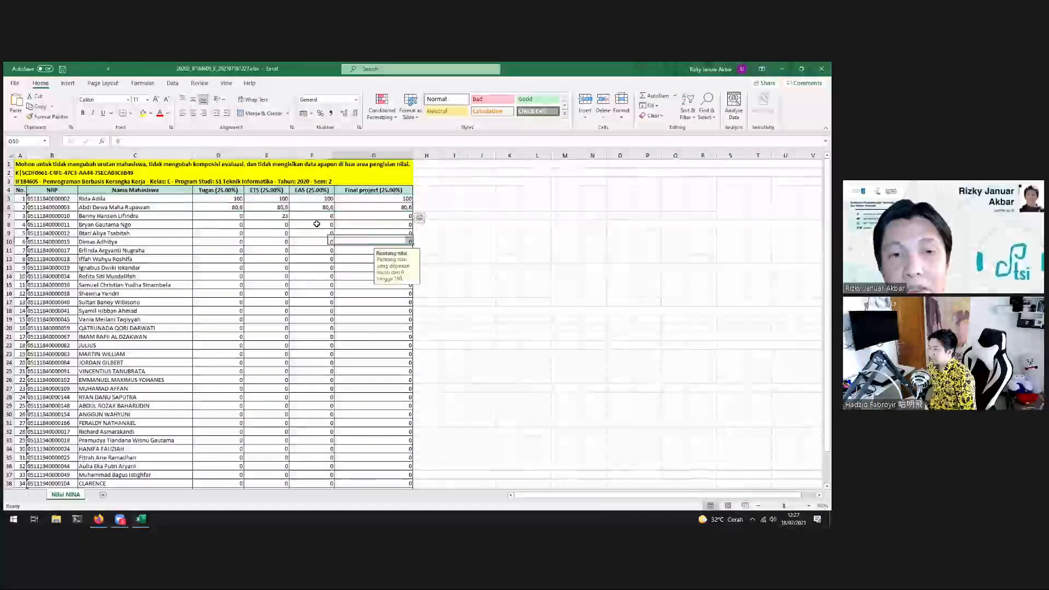
left_click(233, 201)
left_click_drag(282, 207, 393, 210)
left_click(371, 233)
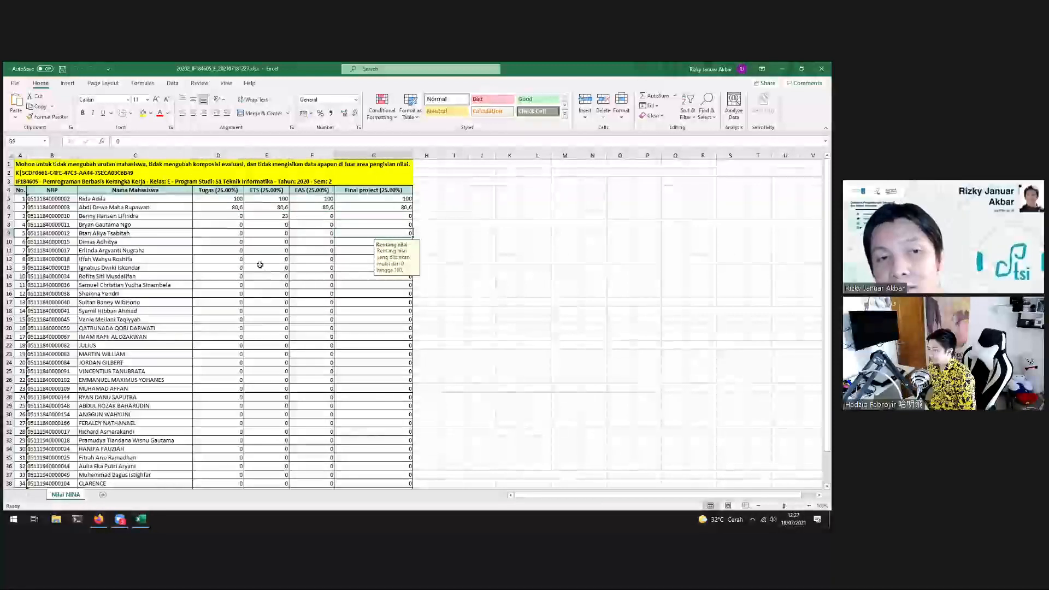
Fill the Tugas, ETS, EAS and Final project grades of all students with 100
left_click_drag(232, 199, 374, 469)
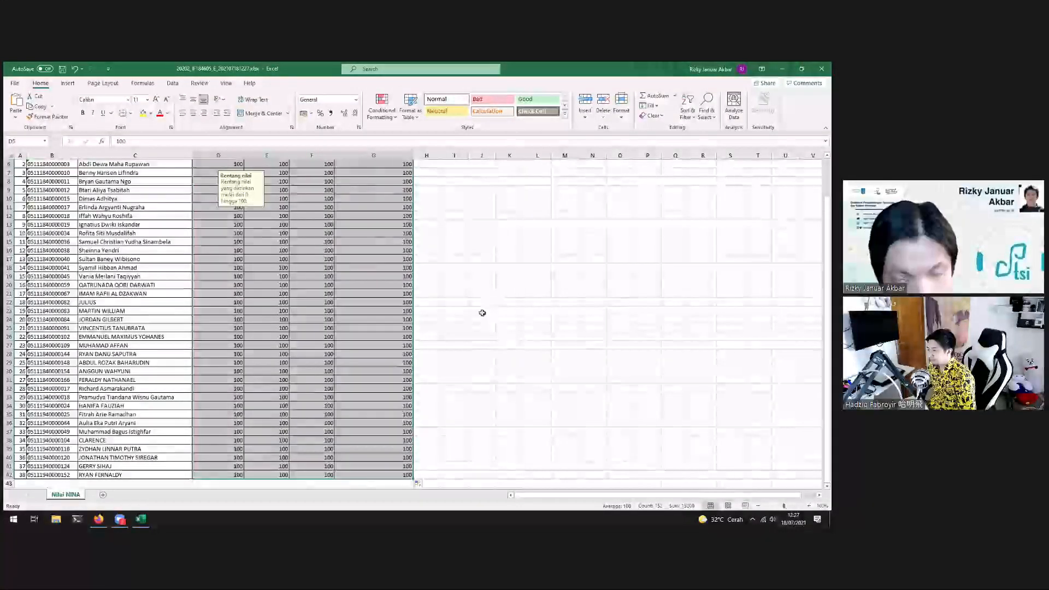
left_click(481, 310)
scroll(291, 316, "up", 2)
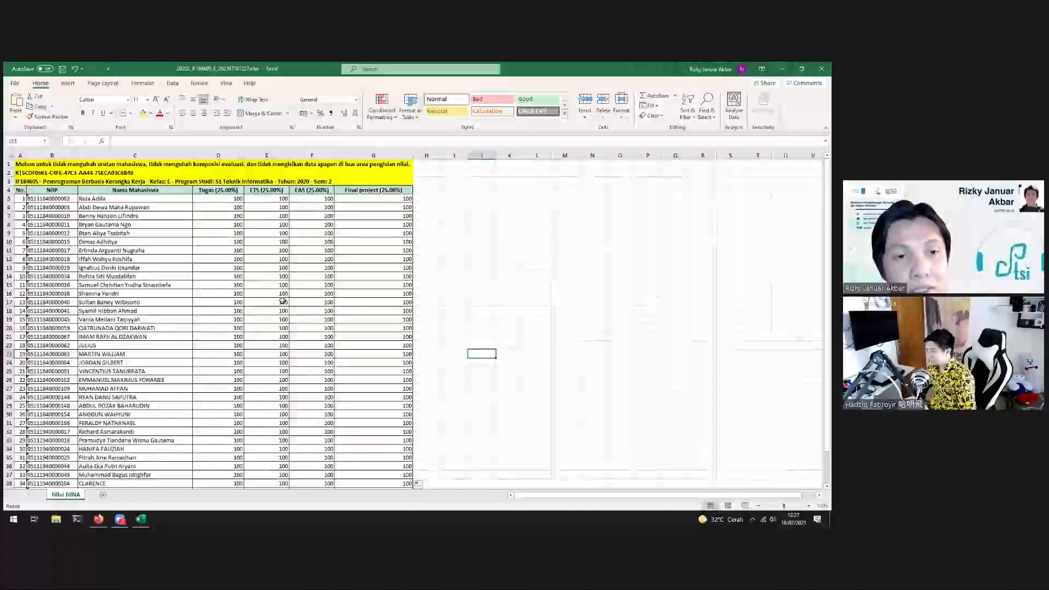
Review the template's yellow header rows and grade area, then save the workbook and close Excel
left_click_drag(19, 164, 419, 185)
left_click_drag(230, 199, 350, 473)
scroll(345, 417, "up", 2)
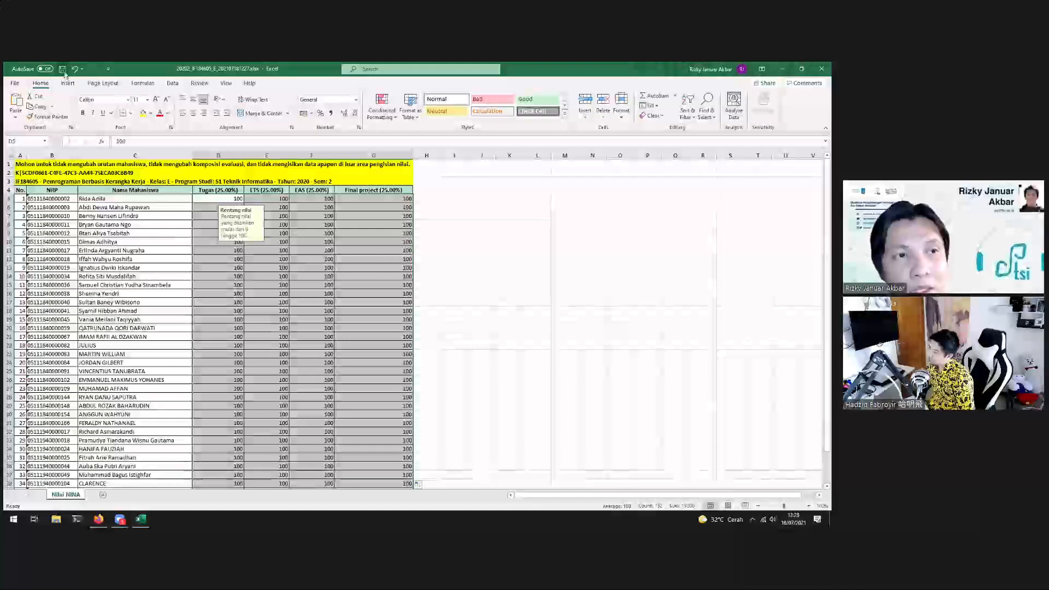
left_click(822, 69)
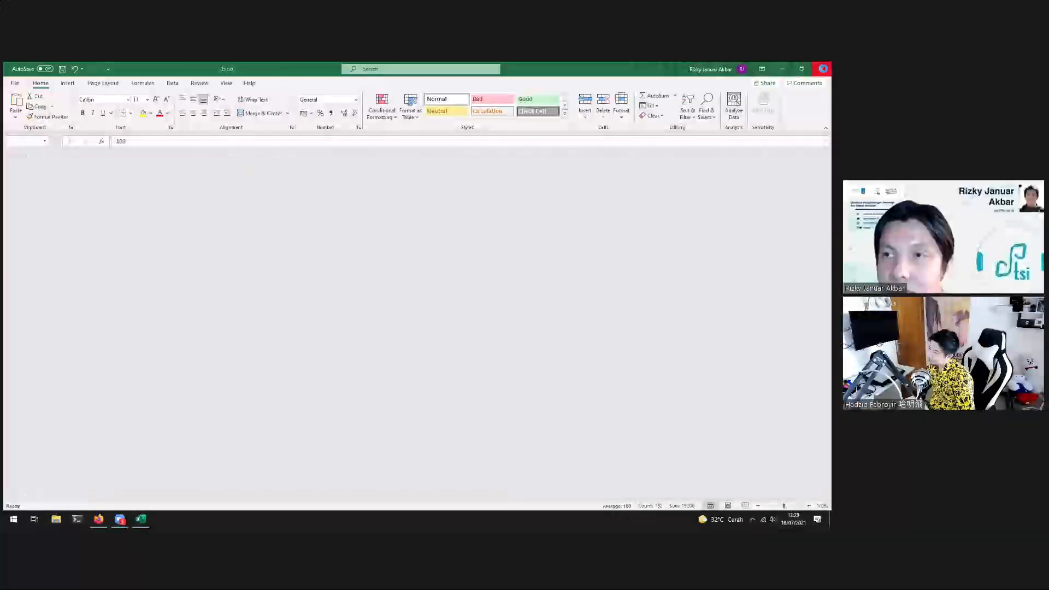
Choose 20202_IF184605_E_202107181227.xlsx from Downloads as the filled-in grade template in myITS Academics
scroll(494, 313, "down", 3)
scroll(233, 365, "up", 3)
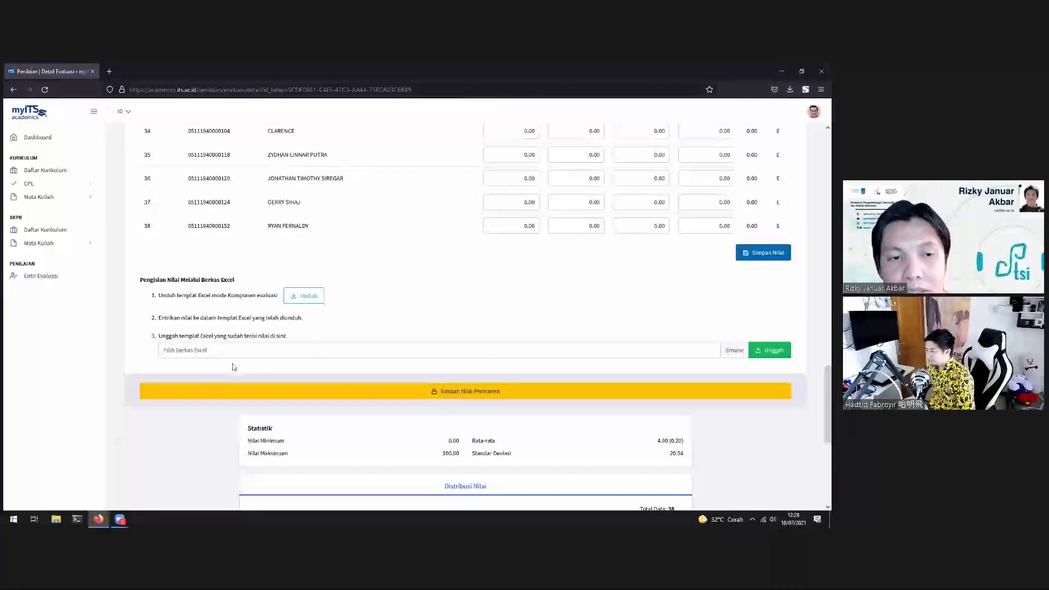
left_click(223, 351)
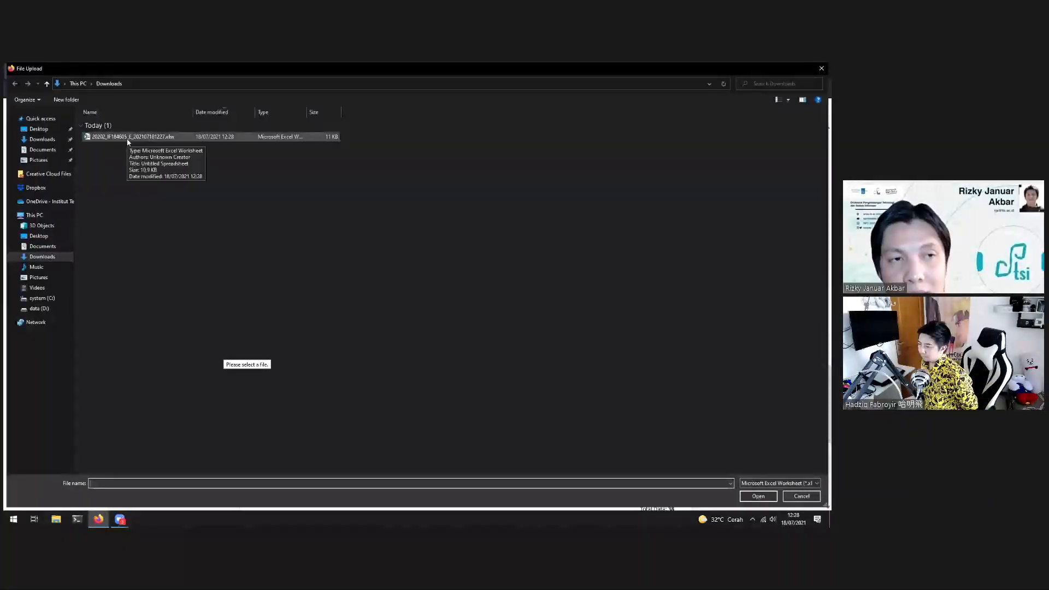
left_click(127, 141)
double_click(127, 141)
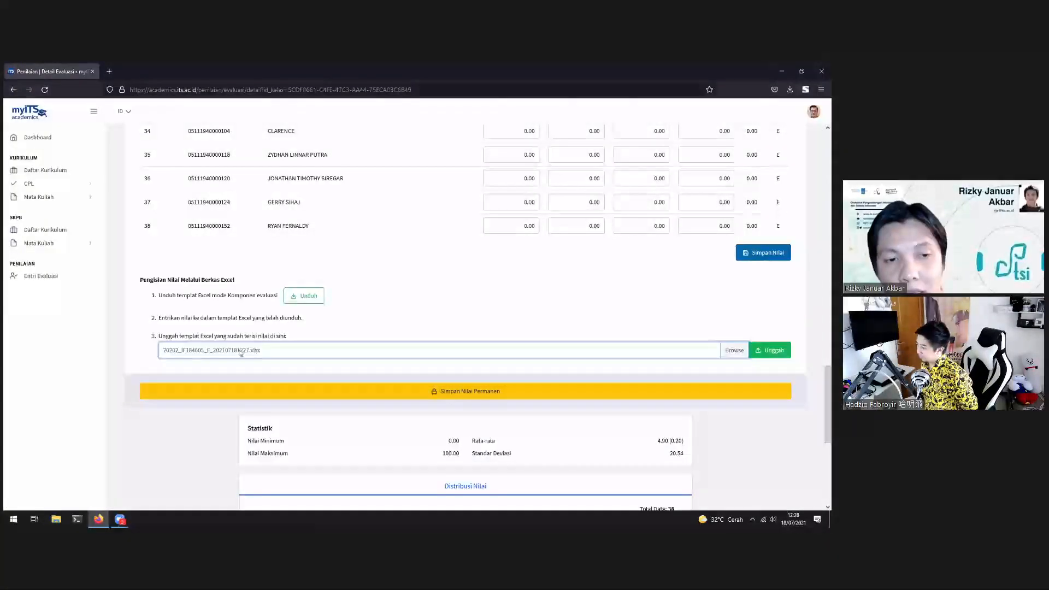
Upload the selected Excel file to import the component grades into the class
left_click(776, 352)
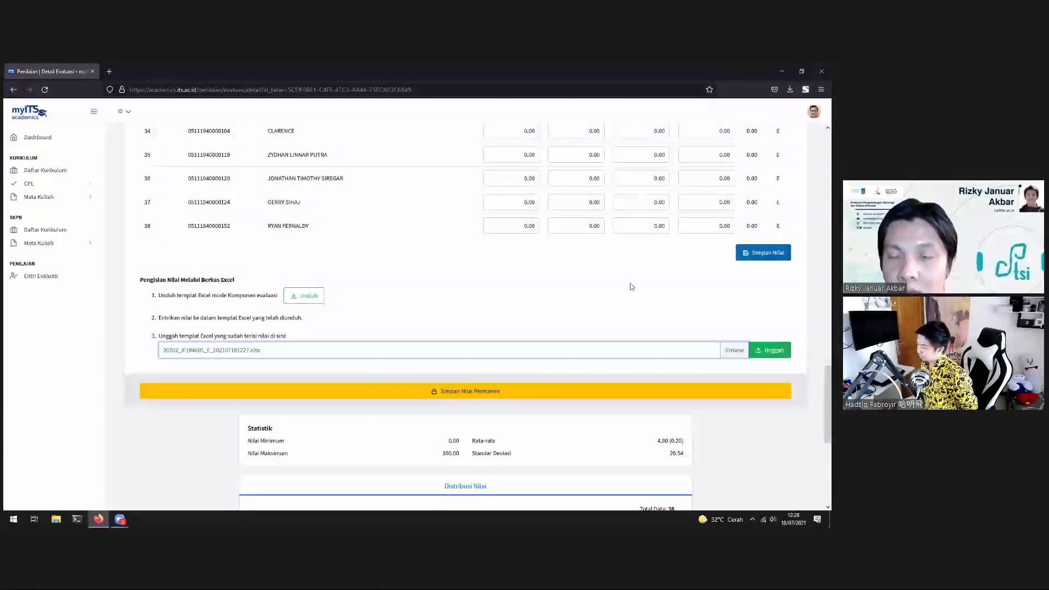
scroll(583, 268, "up", 10)
scroll(579, 268, "up", 5)
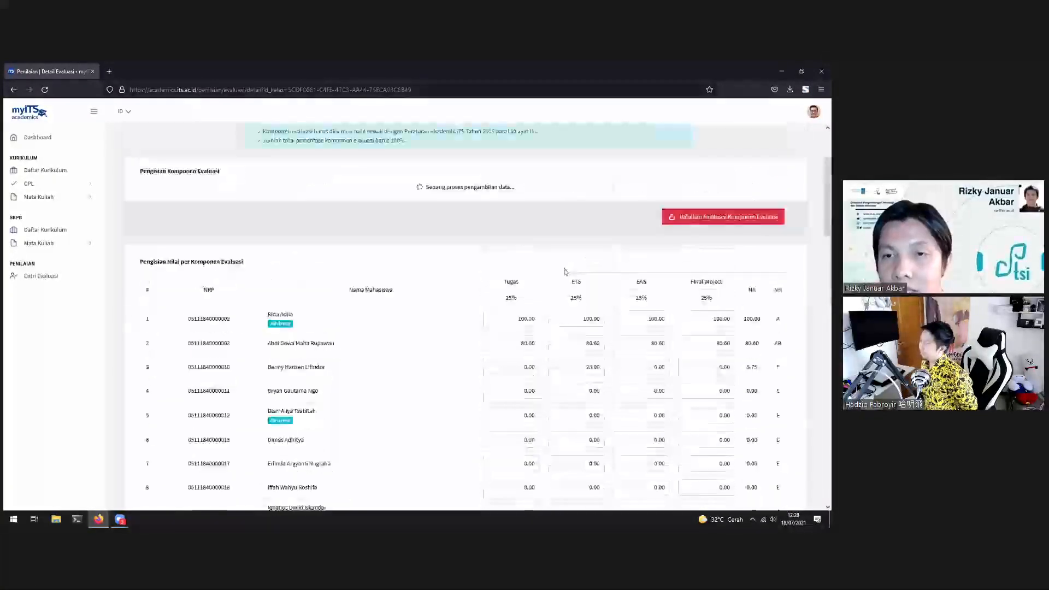
scroll(476, 424, "down", 20)
scroll(414, 445, "up", 5)
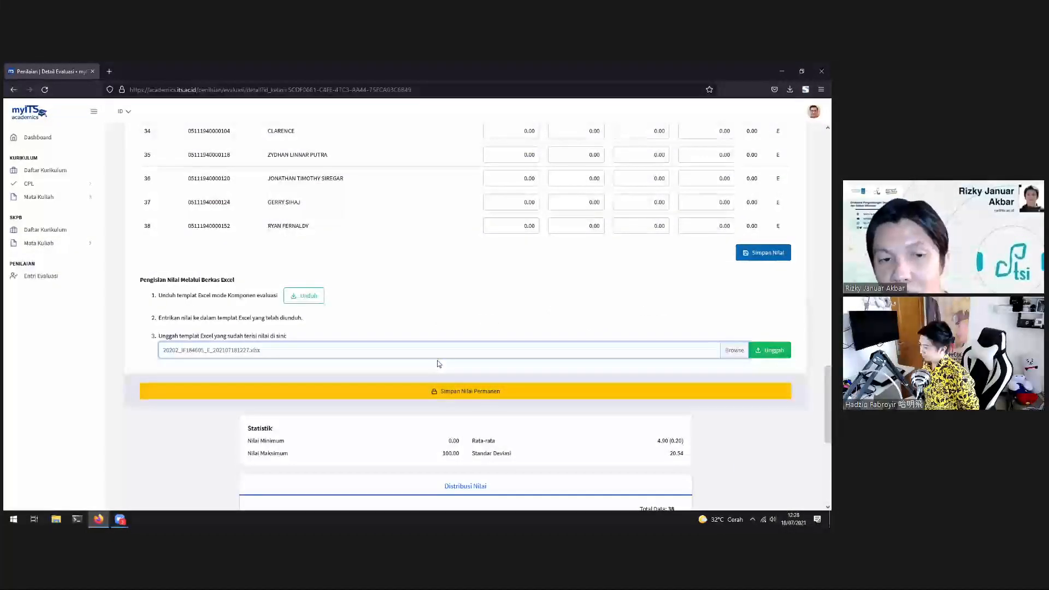
left_click(785, 354)
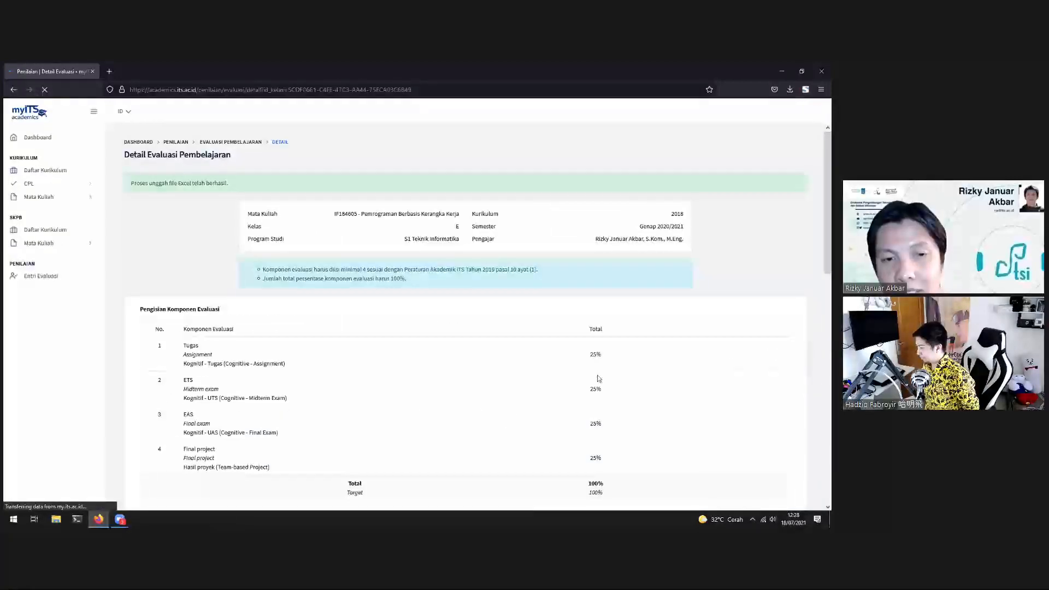
Check the imported component grades and final letter grades across the whole student list
scroll(598, 375, "down", 6)
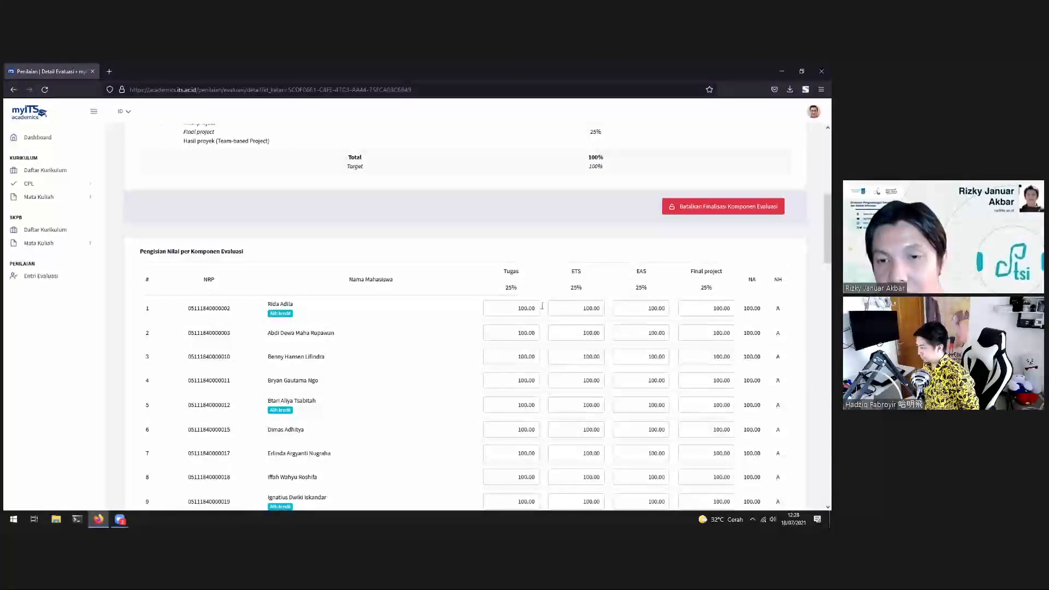
scroll(713, 313, "down", 12)
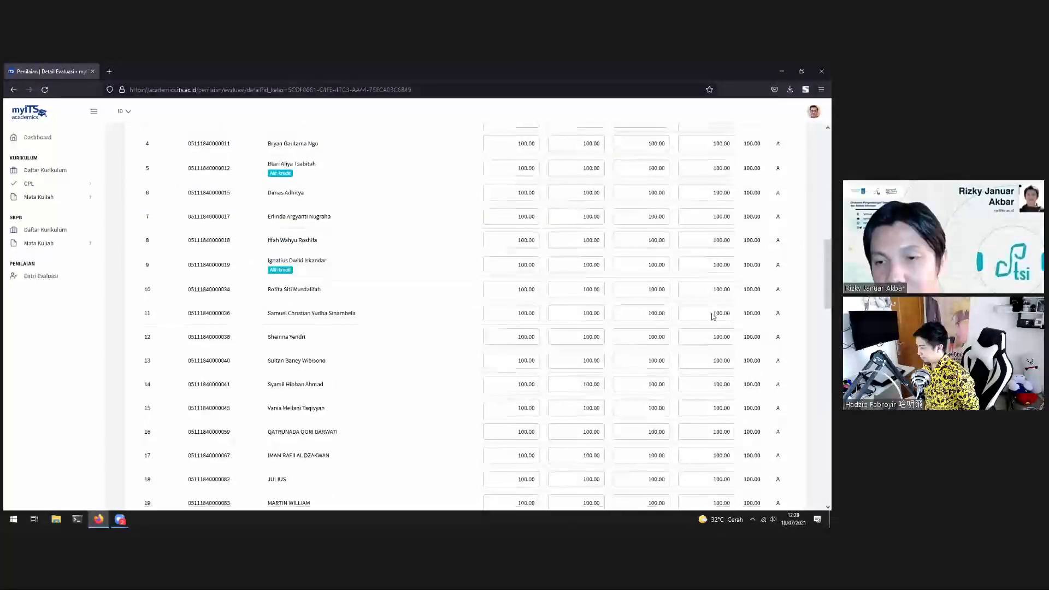
scroll(713, 313, "down", 3)
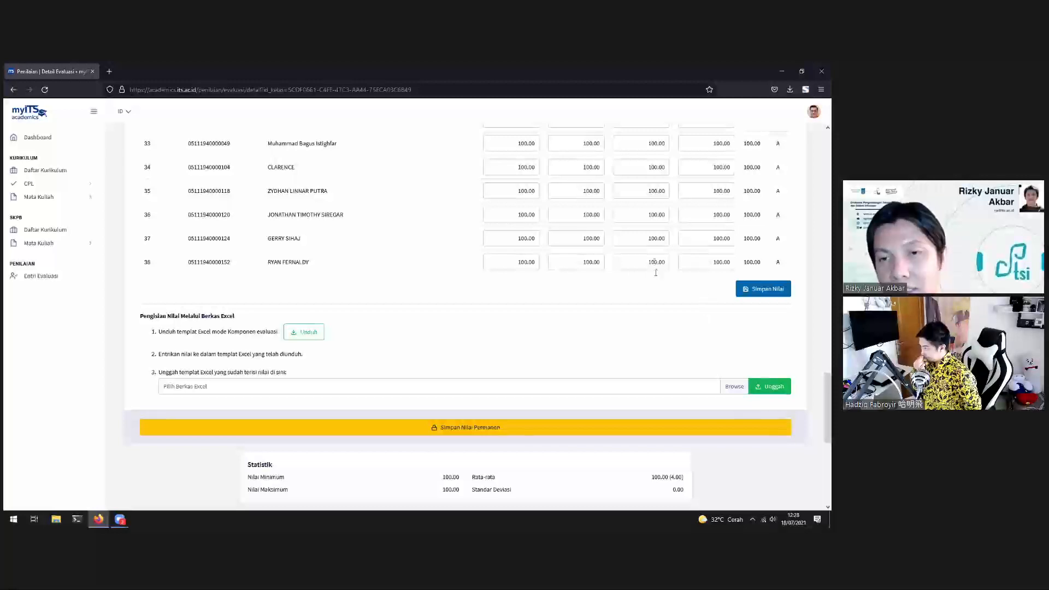
scroll(656, 283, "up", 15)
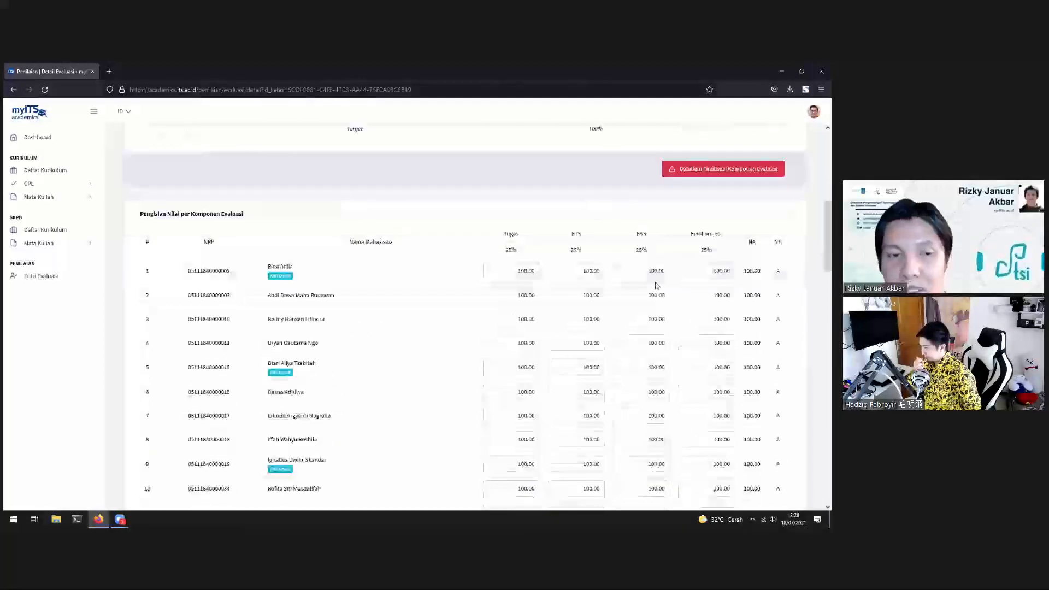
Save the class grades permanently and acknowledge the confirmation
scroll(656, 281, "down", 8)
scroll(656, 281, "down", 11)
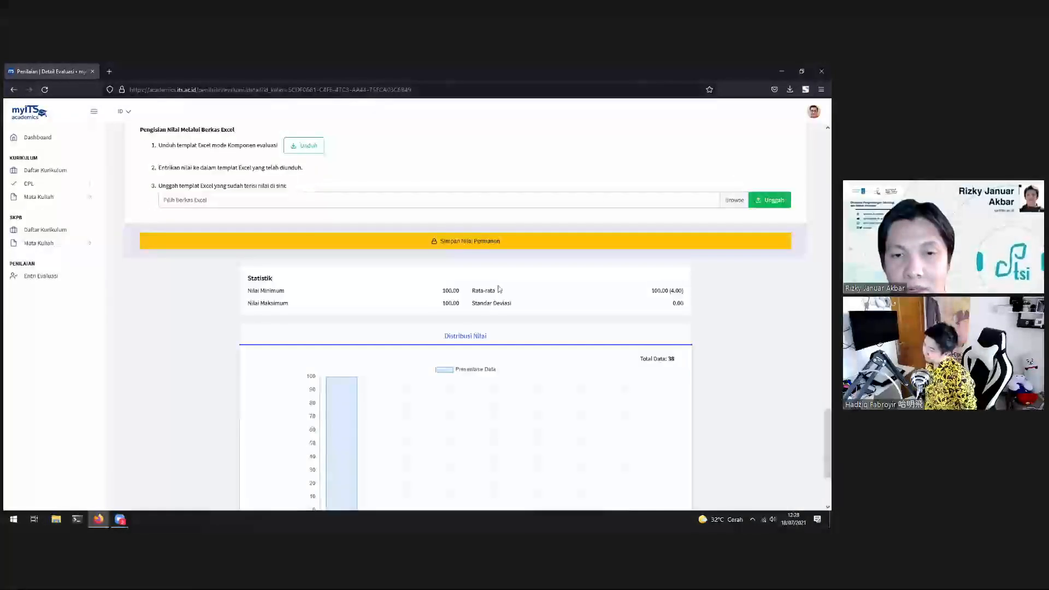
left_click(496, 243)
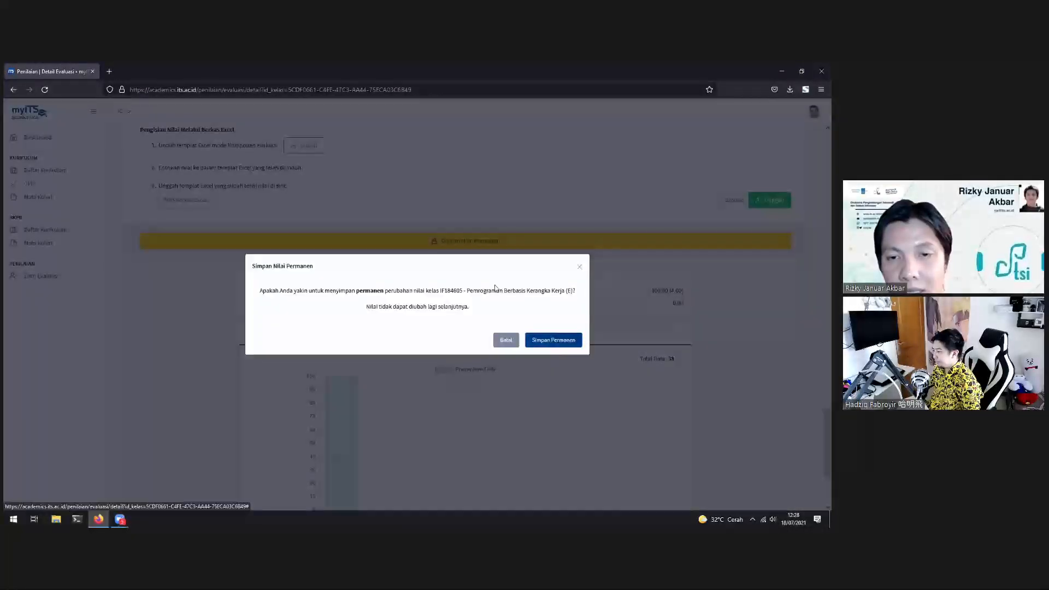
left_click(554, 340)
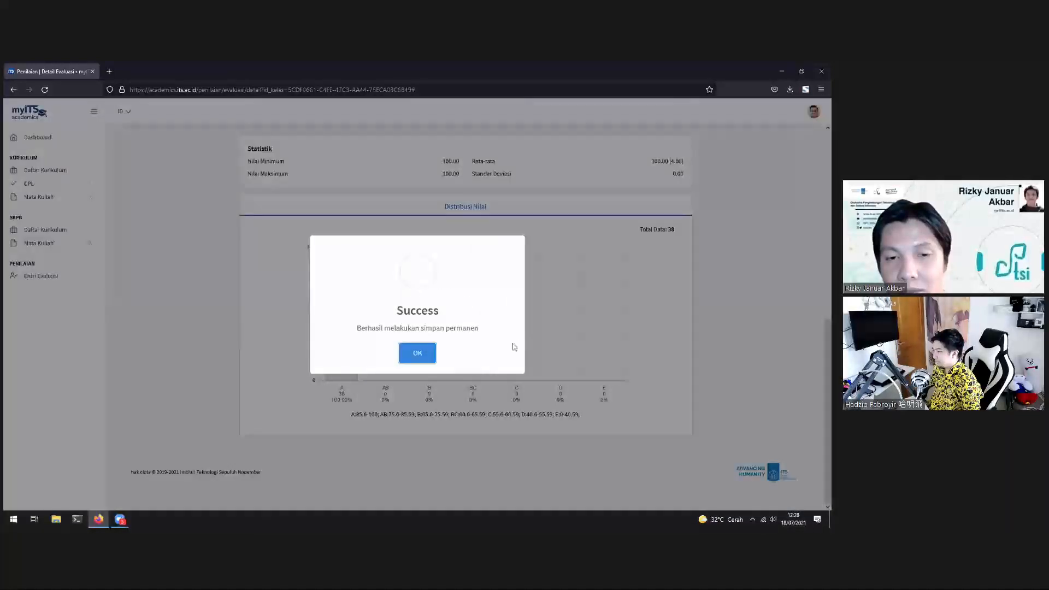
left_click(417, 355)
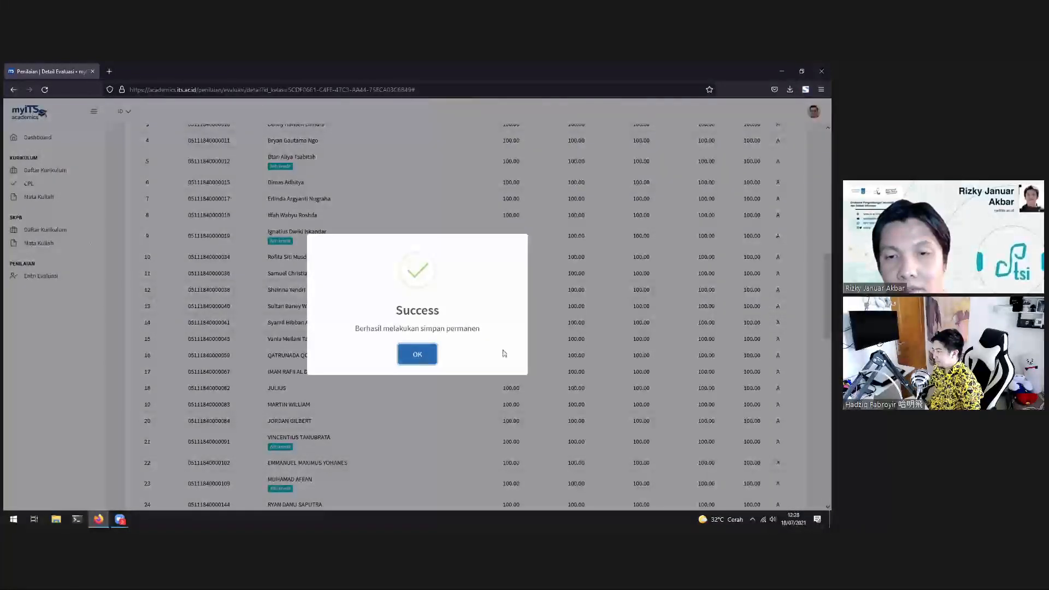
Review the permanently saved evaluation components and student grades, including the notice on the save date and the deadline for cancelling permanence
scroll(589, 324, "up", 6)
scroll(590, 324, "up", 3)
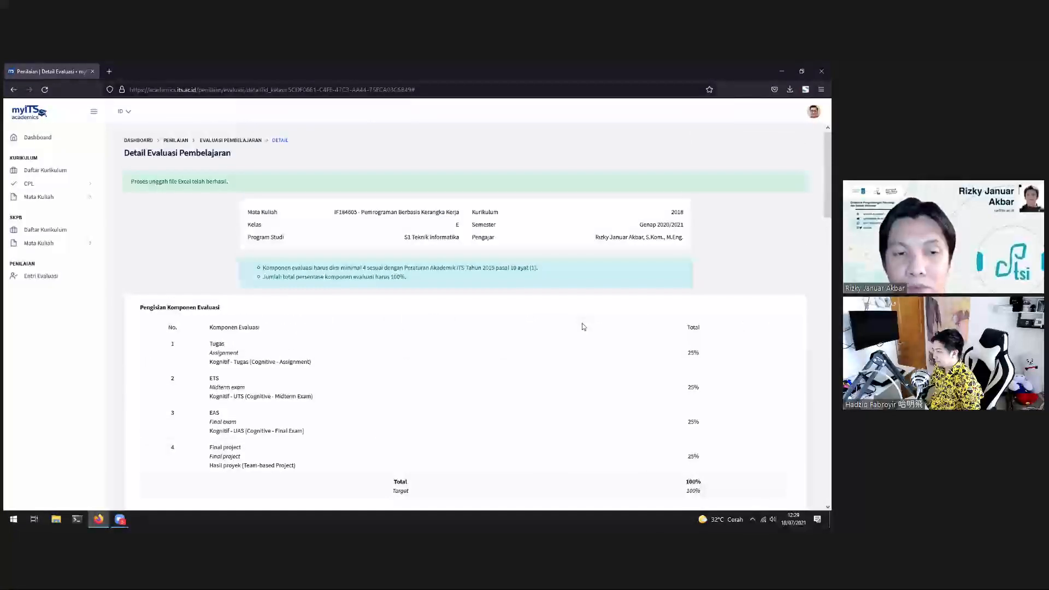
scroll(582, 326, "down", 10)
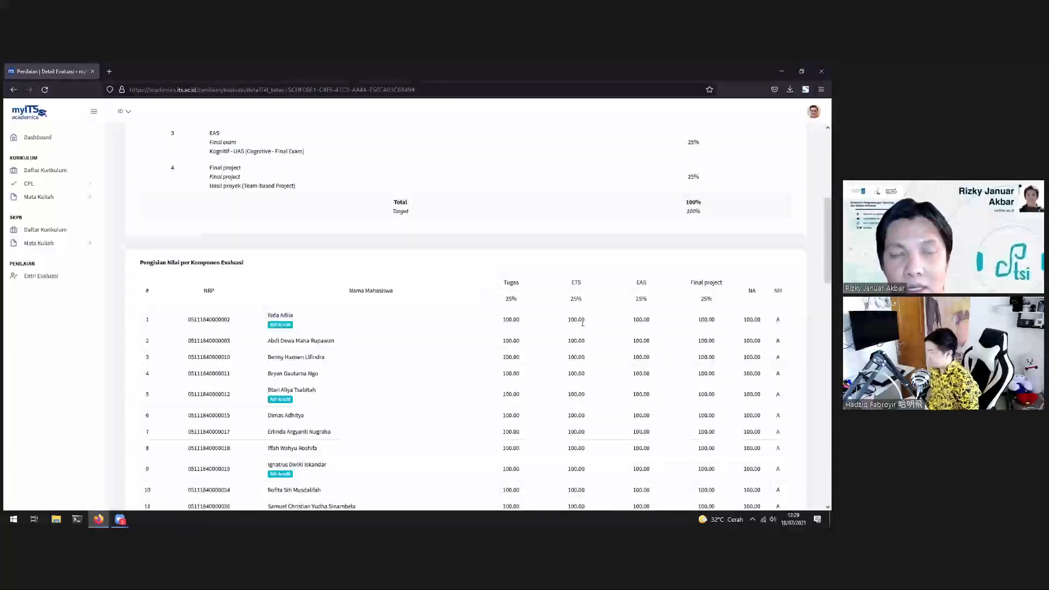
scroll(582, 324, "down", 6)
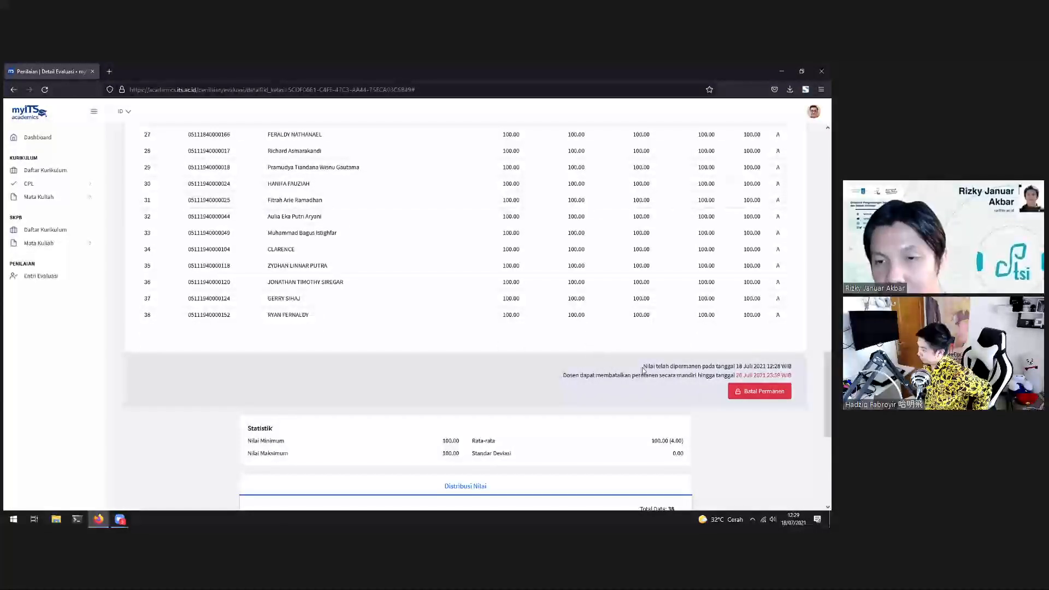
left_click_drag(667, 370, 733, 369)
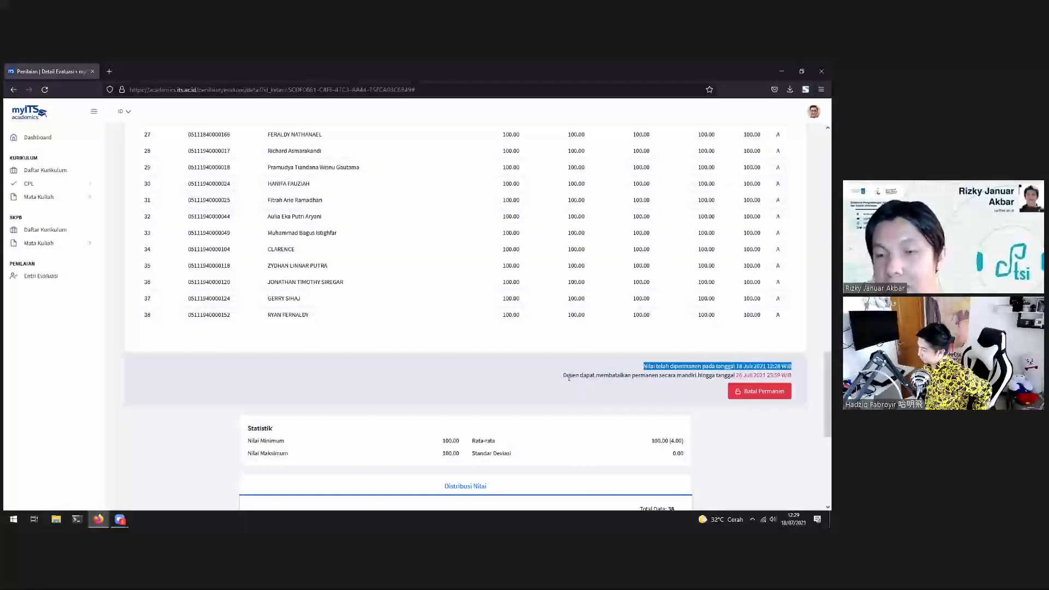
left_click_drag(563, 377, 806, 374)
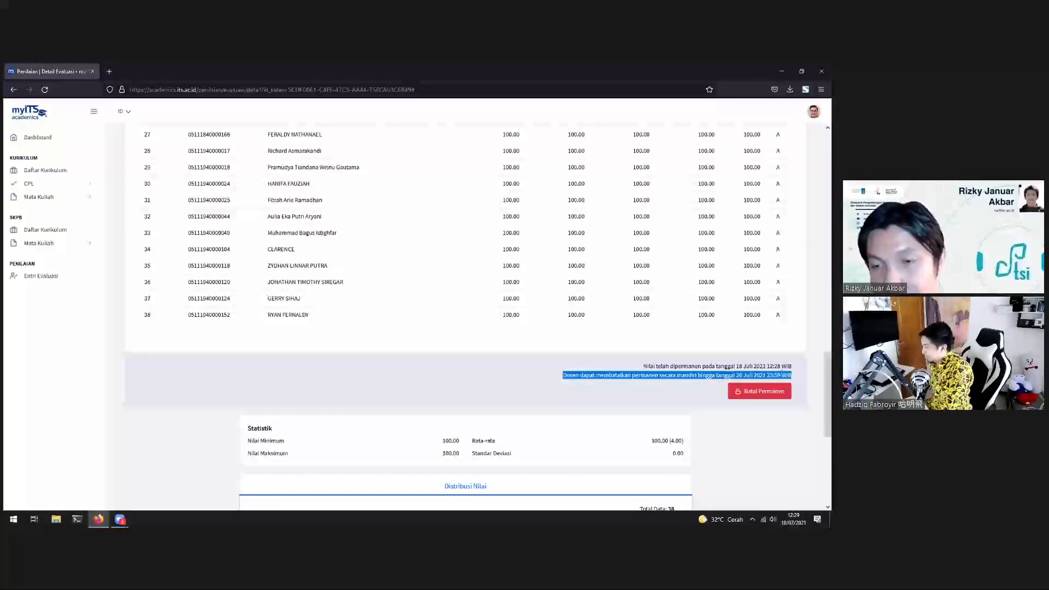
left_click_drag(790, 372, 788, 366)
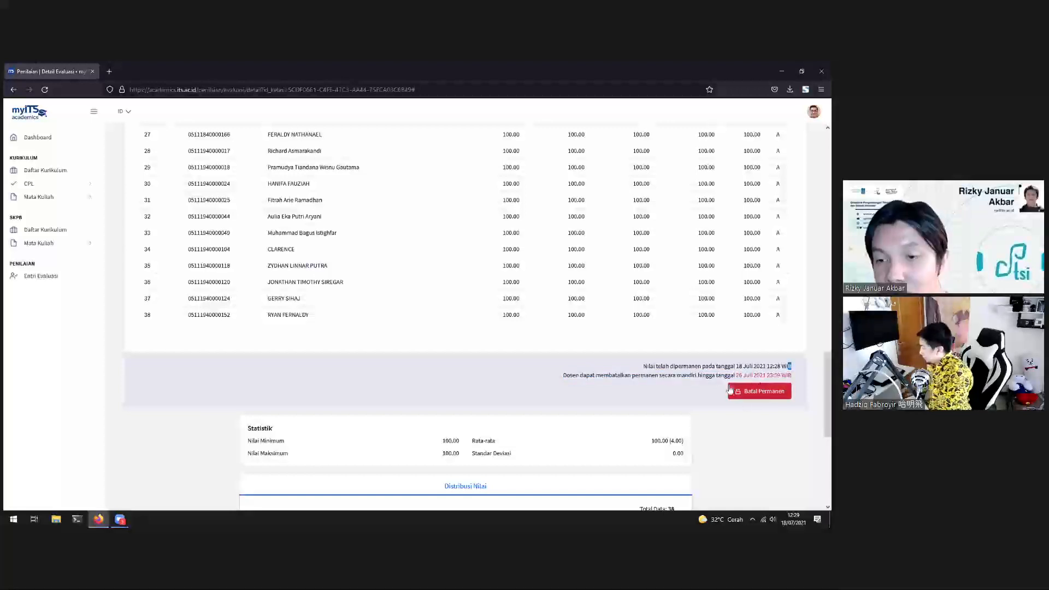
Cancel the permanent status of the class grades and acknowledge the confirmation
left_click(759, 391)
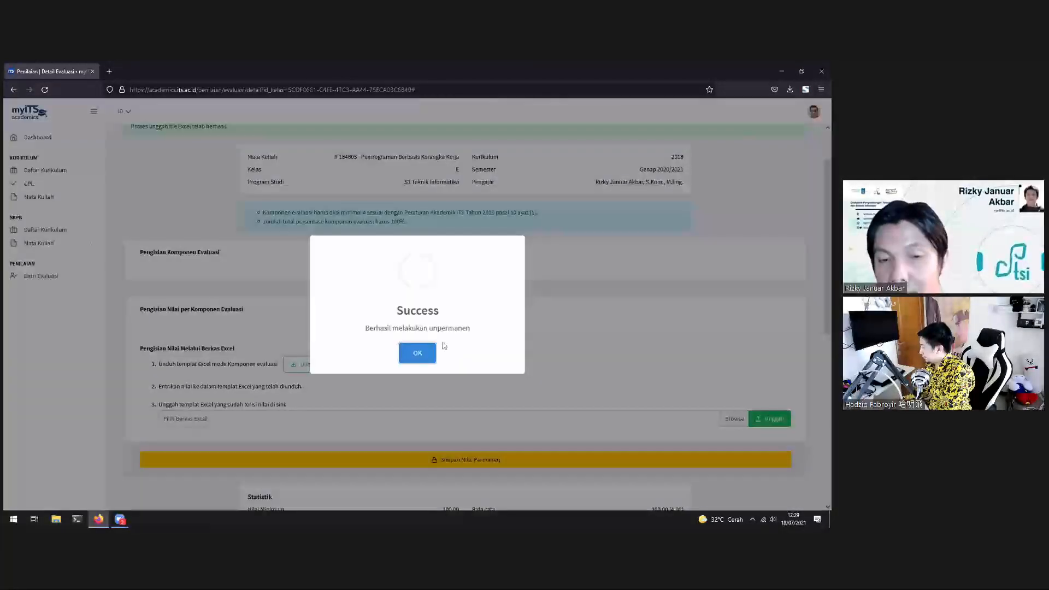
left_click(424, 355)
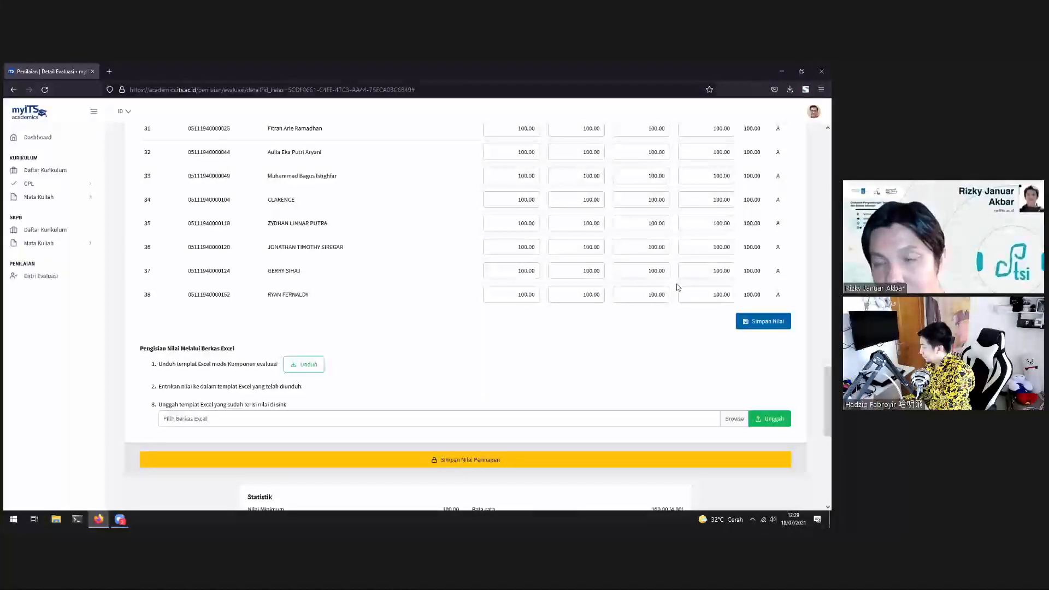
Save the grades of class IF184605 - Pemrograman Berbasis Kerangka Kerja (E) permanently again and acknowledge the confirmation
left_click(726, 460)
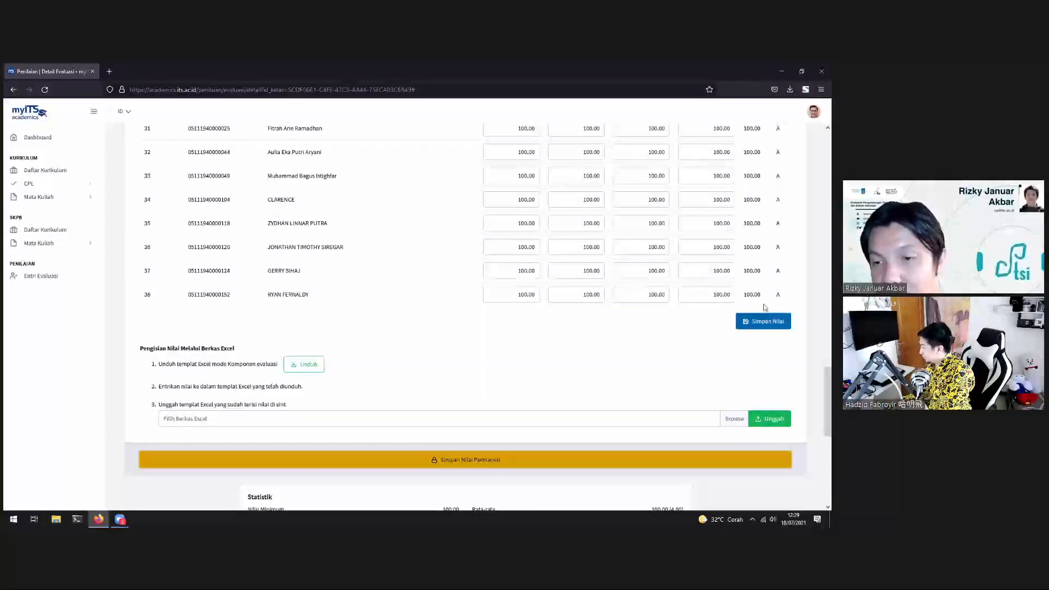
left_click(571, 457)
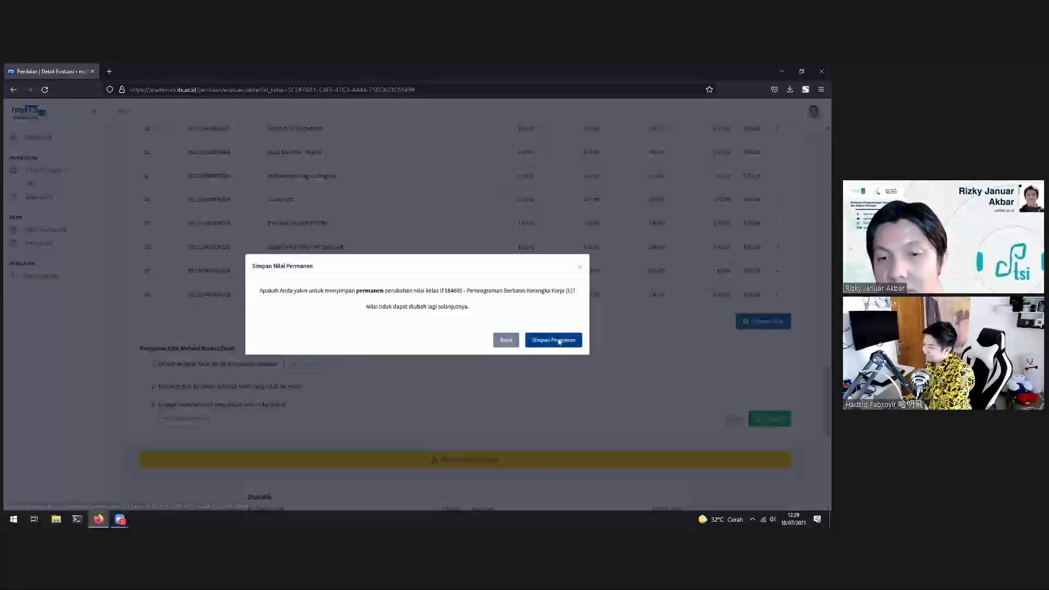
left_click(553, 340)
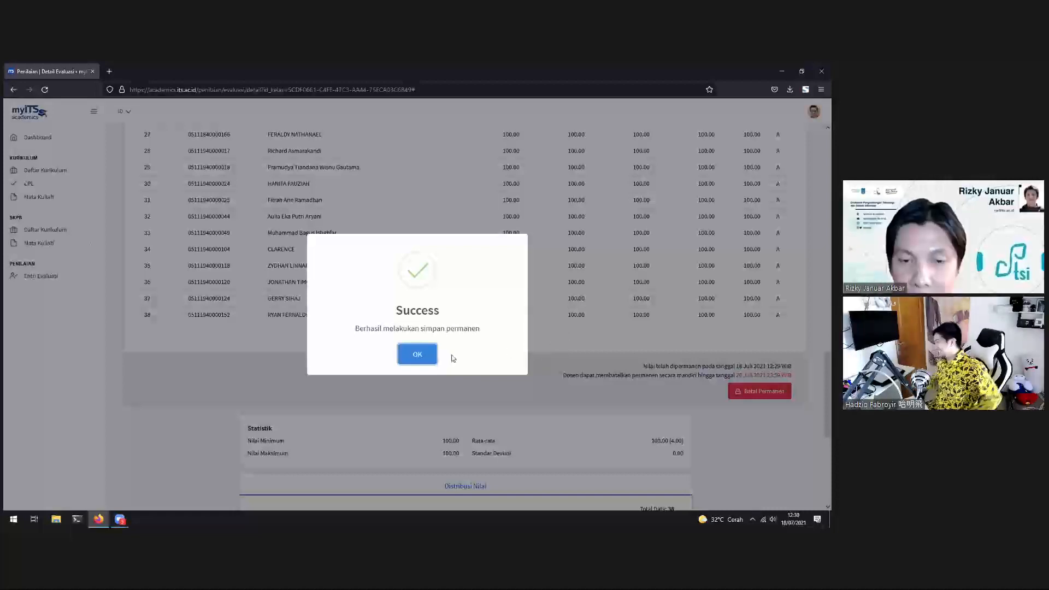
left_click(429, 358)
Examine the class grade statistics and the grade distribution chart, and return to the class details and evaluation components
scroll(556, 370, "down", 4)
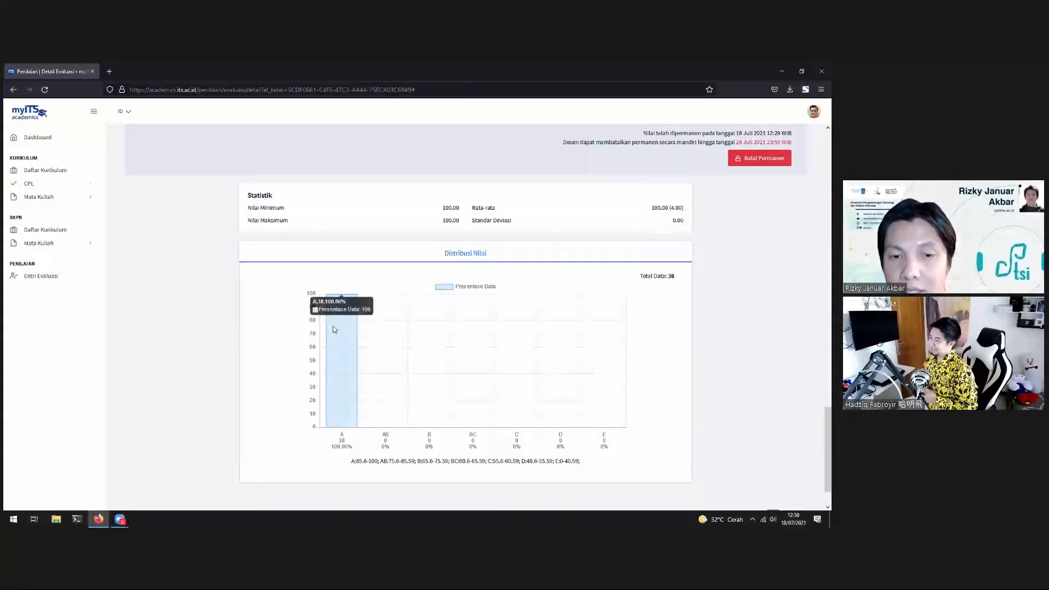
scroll(349, 317, "down", 1)
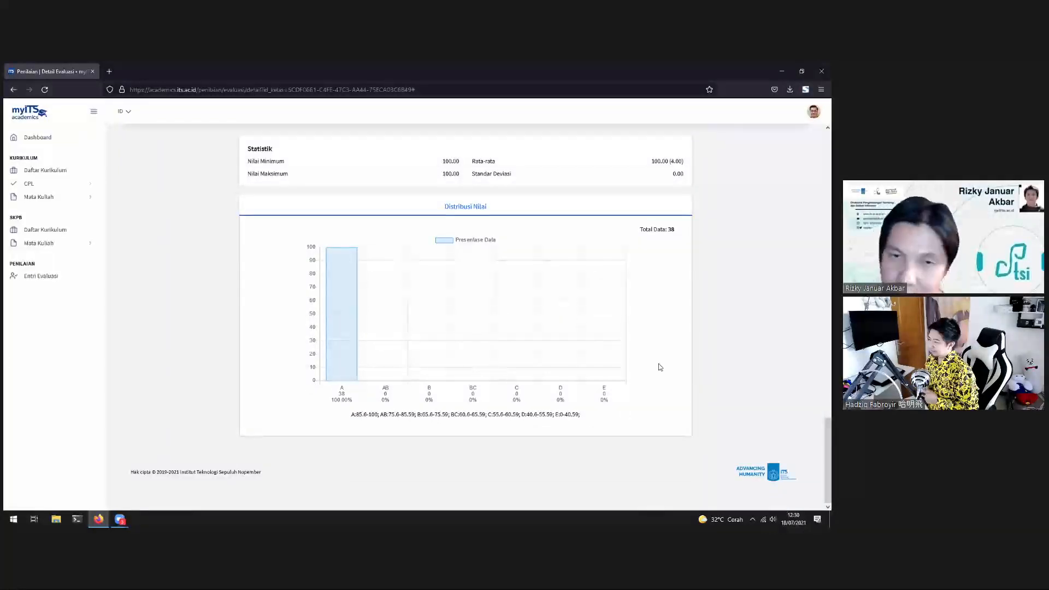
scroll(658, 362, "up", 12)
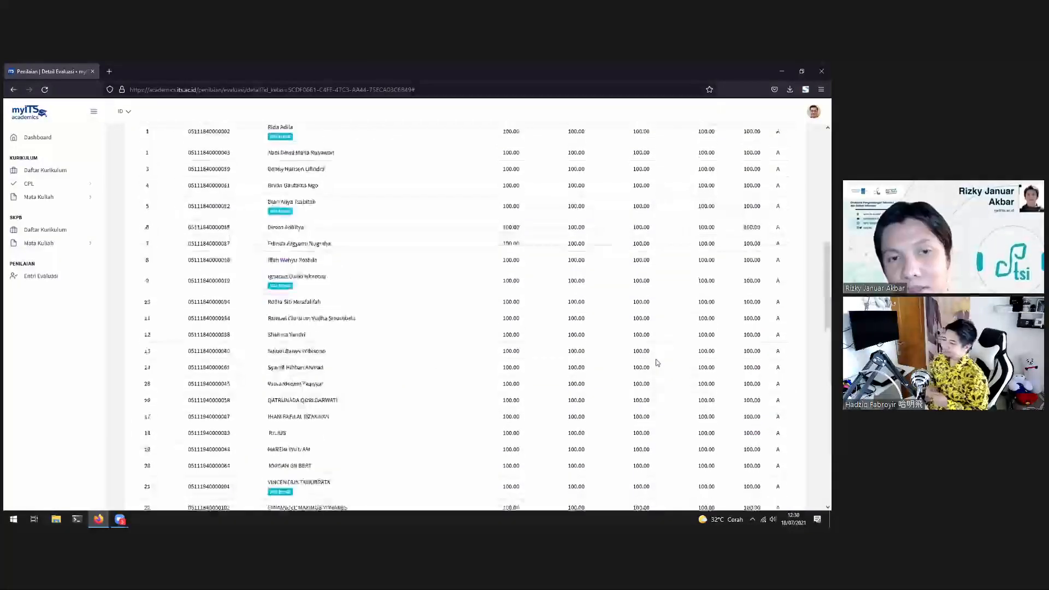
scroll(657, 362, "up", 10)
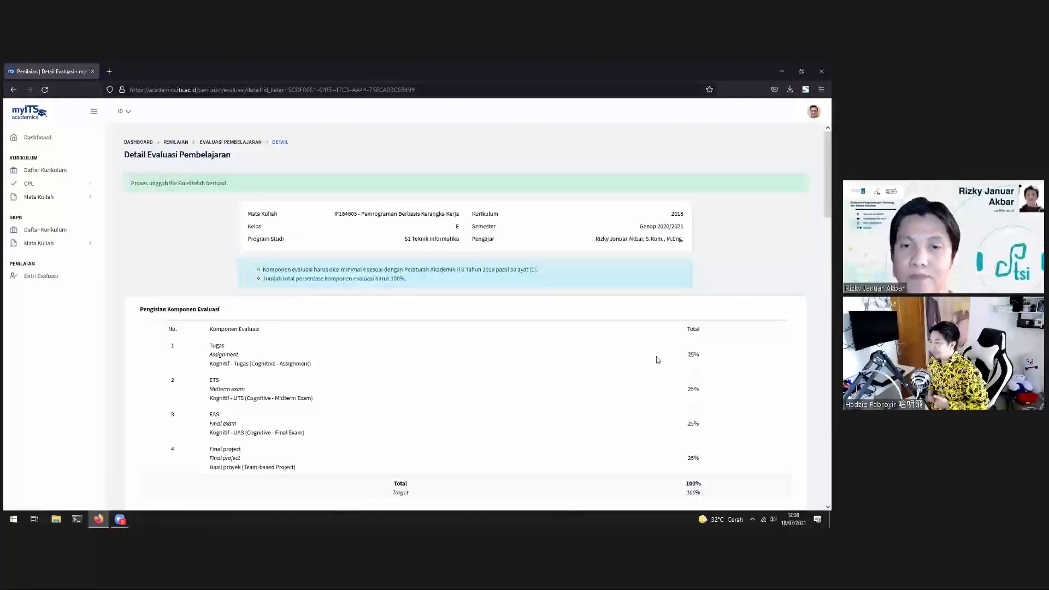